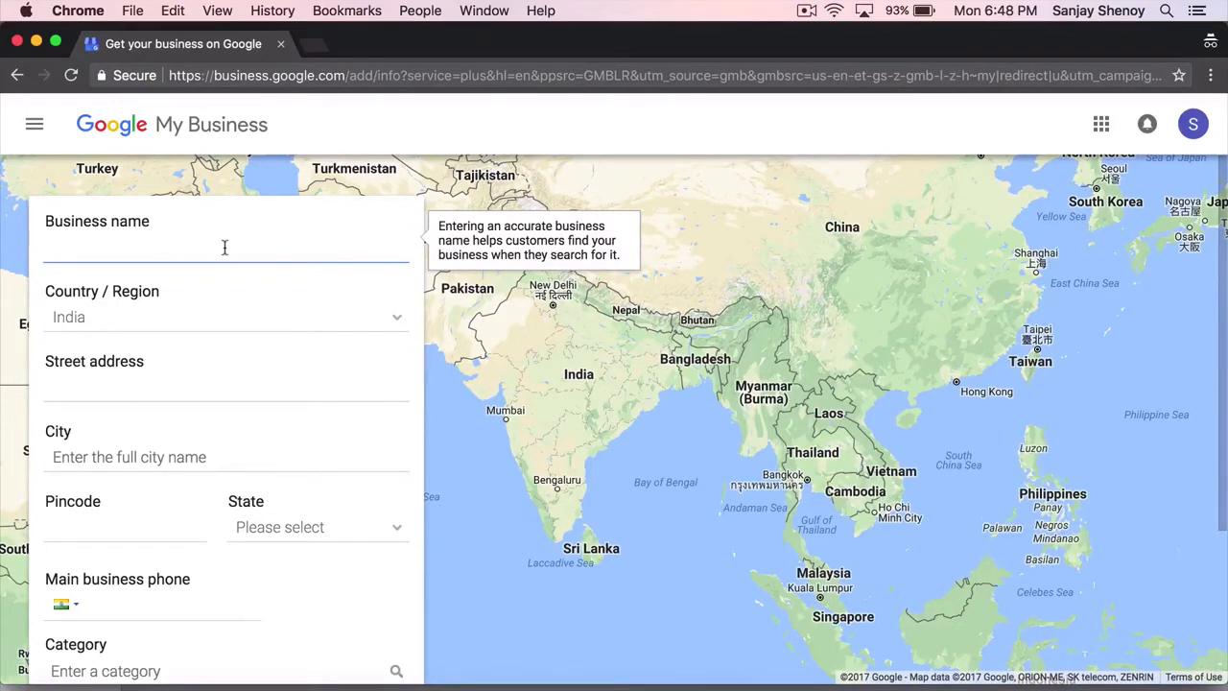
type("Sanjay")
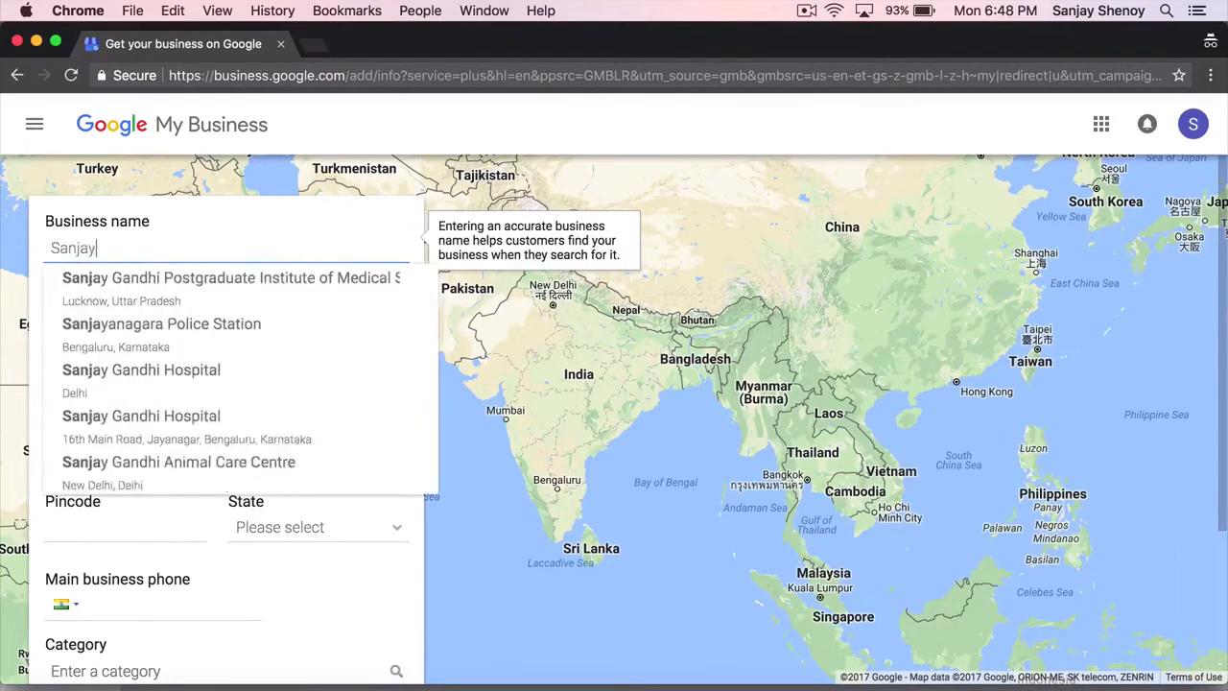
type("s Digita")
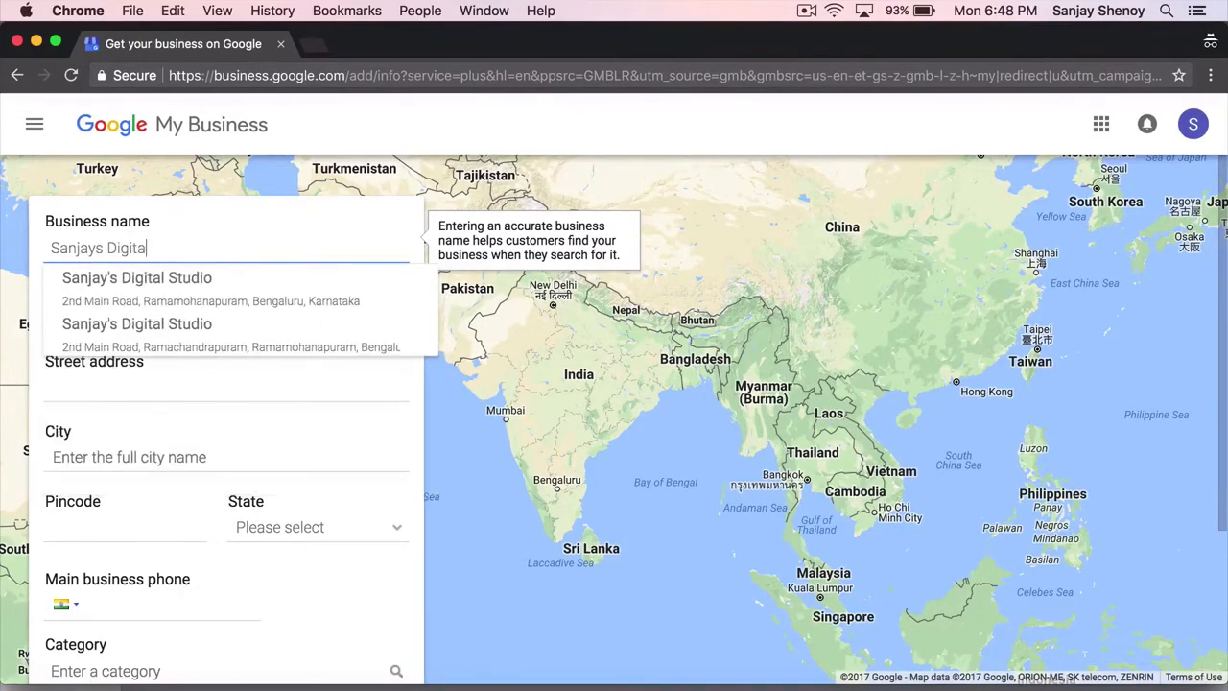
type("l Marke")
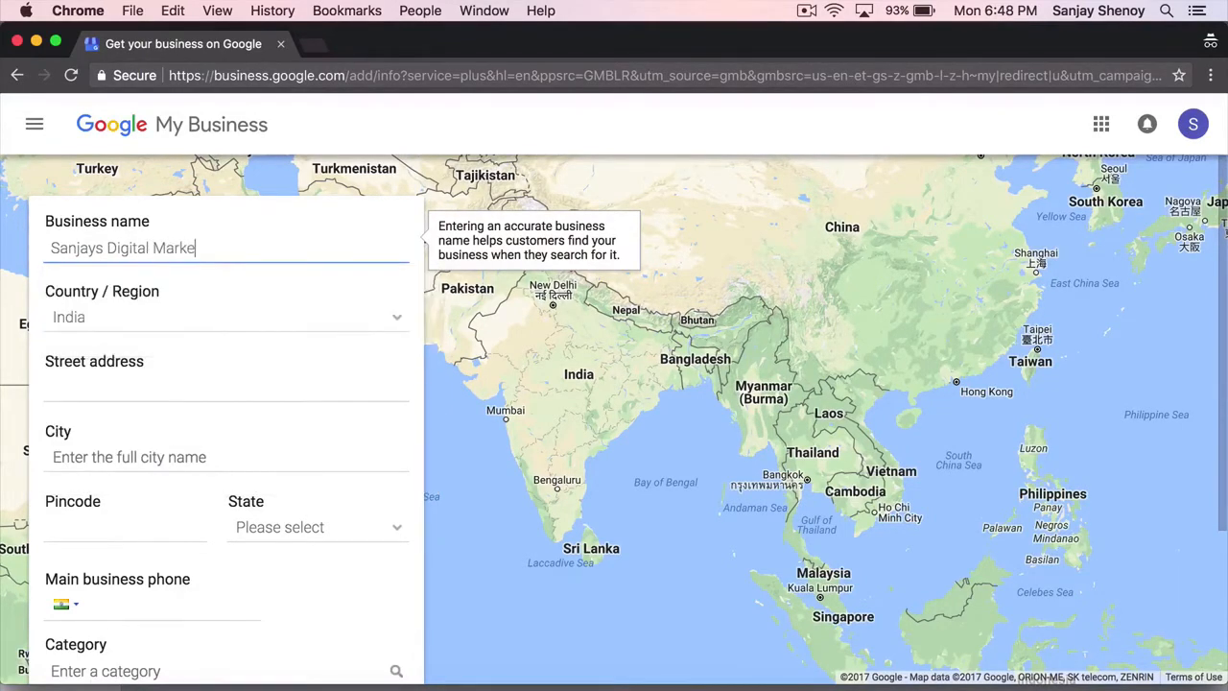
type("ting Academy")
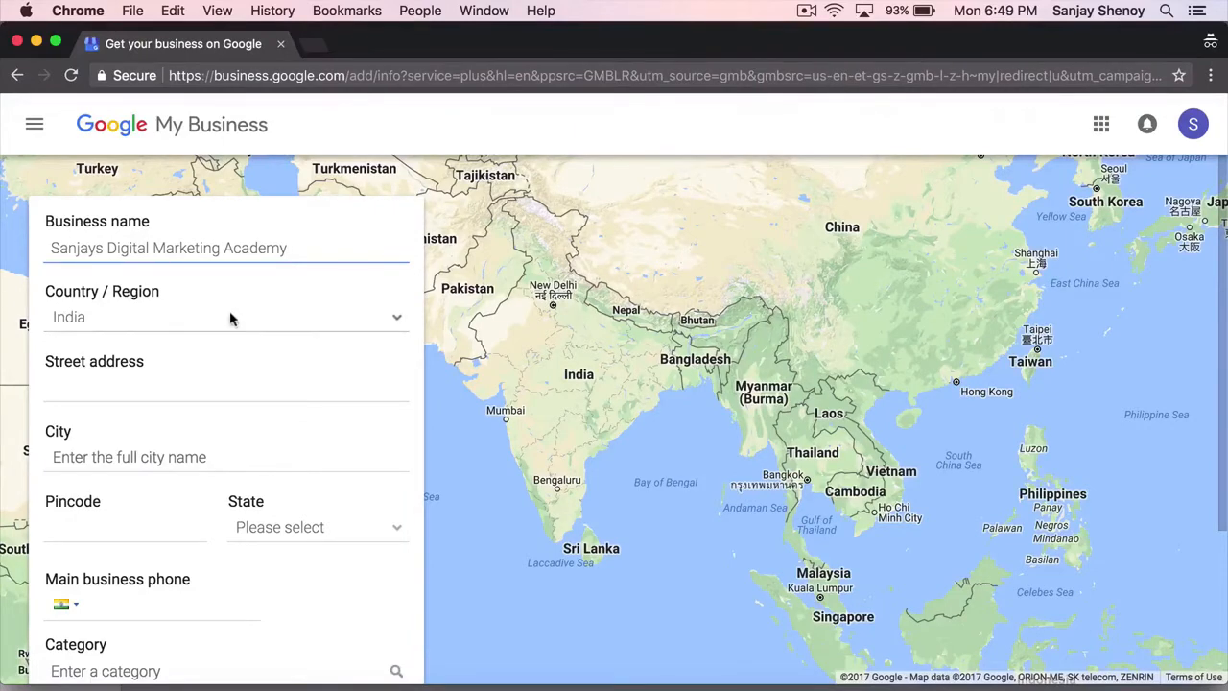
left_click(177, 392)
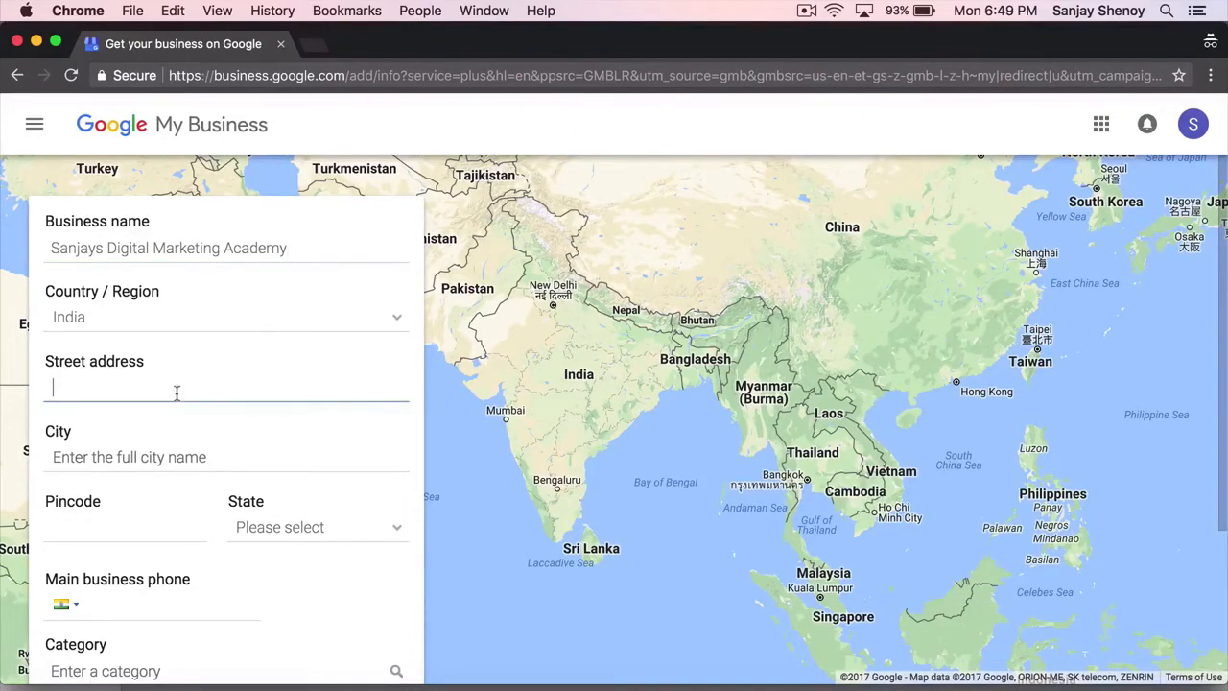
type("123")
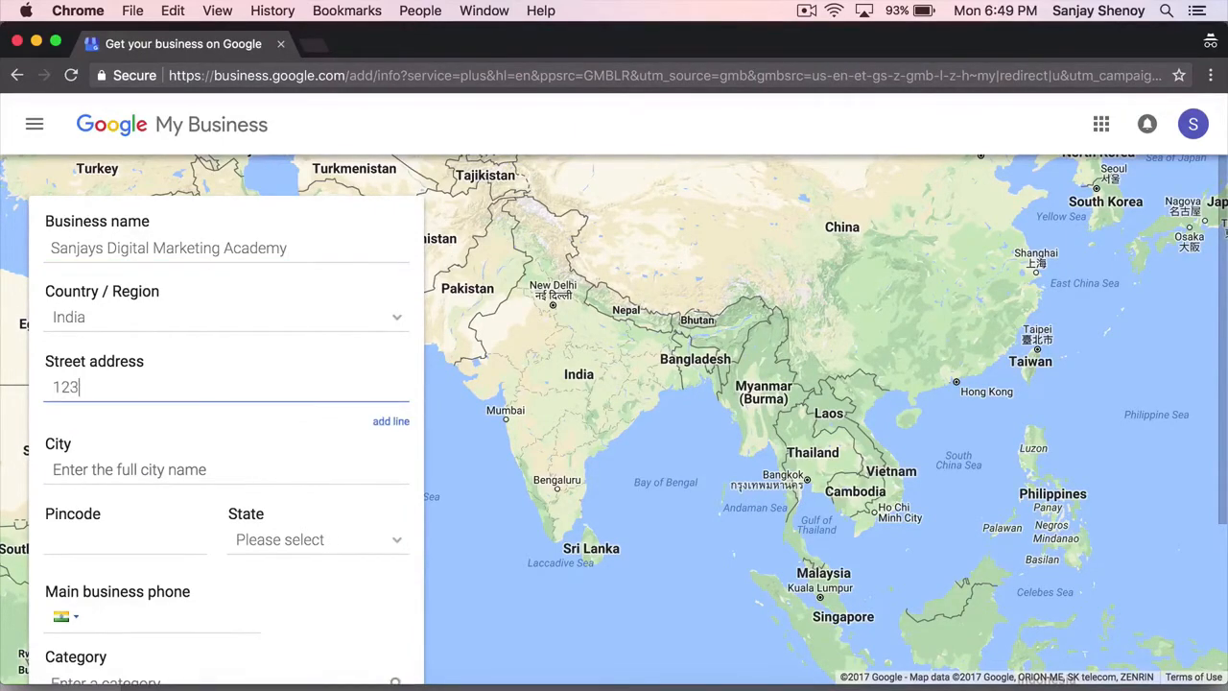
key("BackSpace")
key("BackSpace")
key("BackSpace")
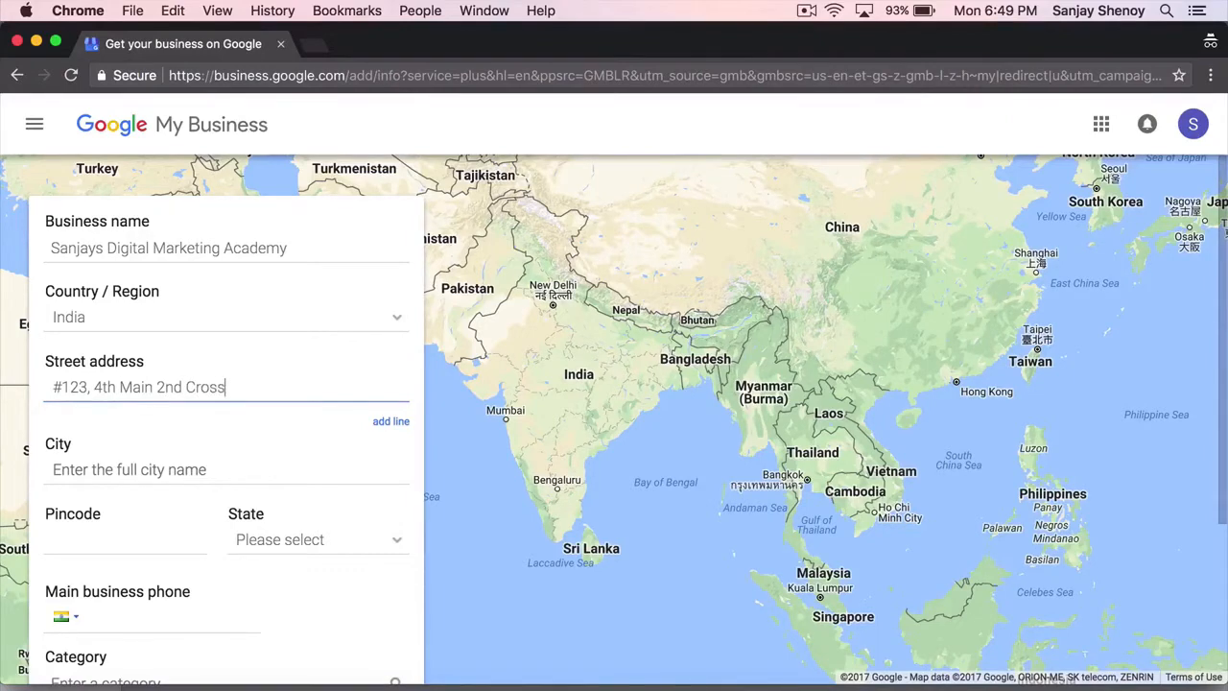
key("Tab")
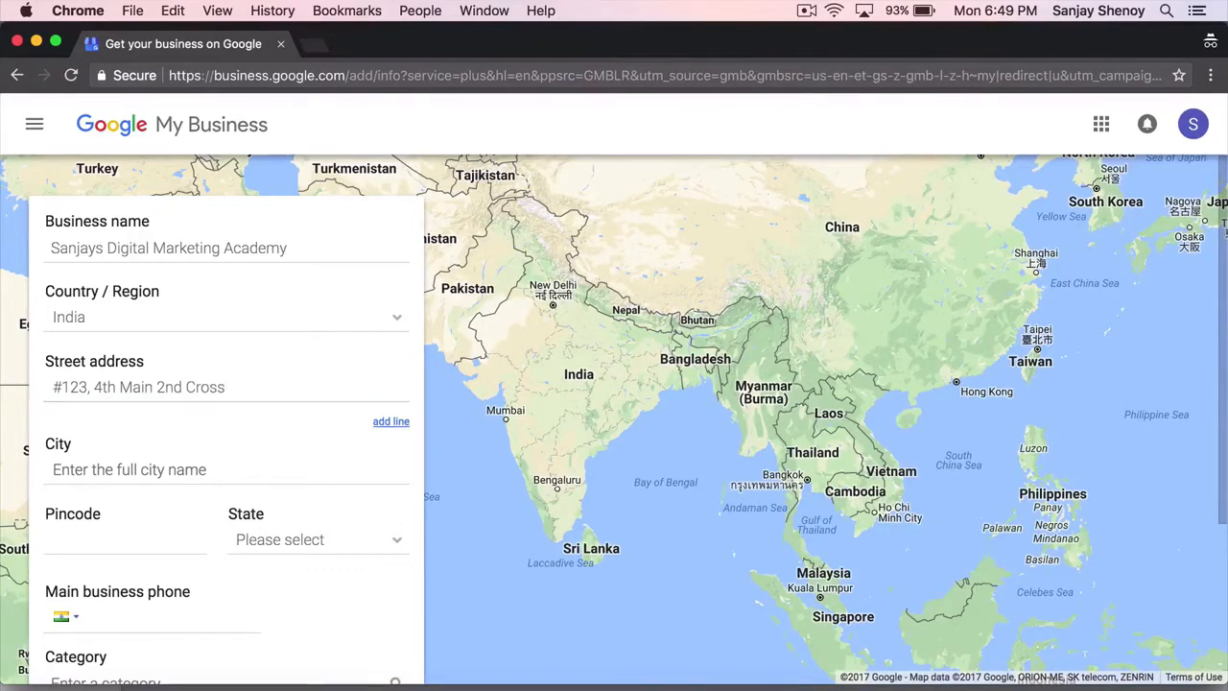
- Fill in city Bangalore, pincode 560034 and state Karnataka
left_click(143, 476)
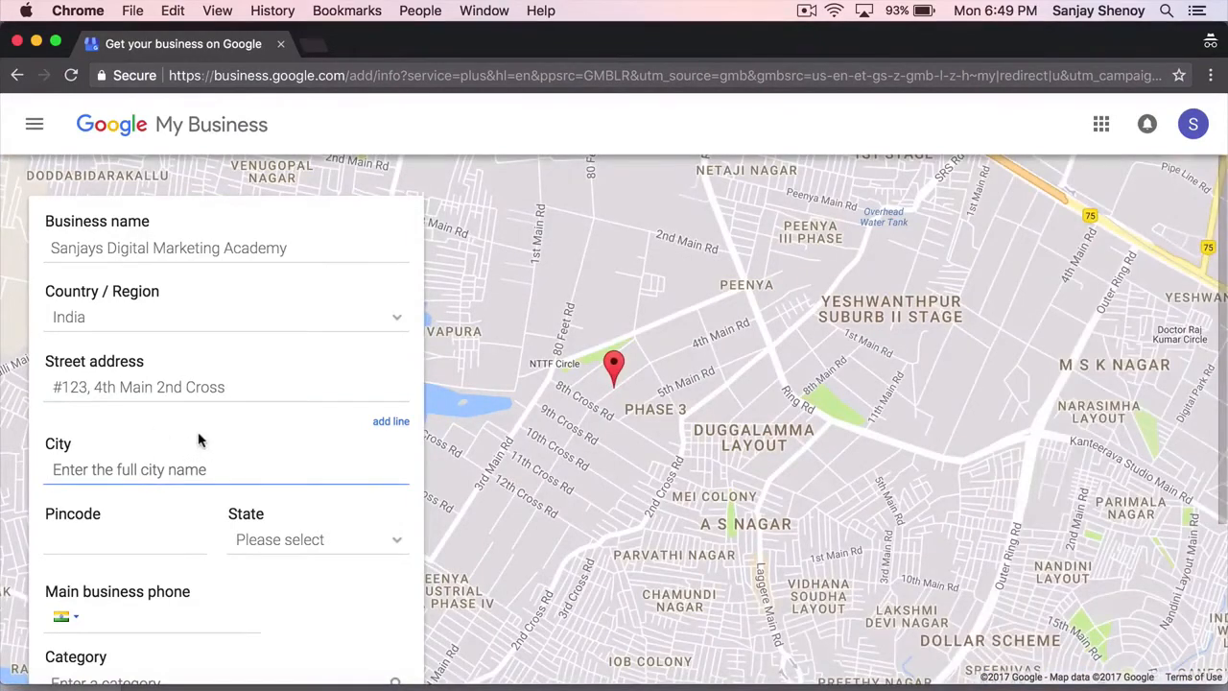
type("Bangalore")
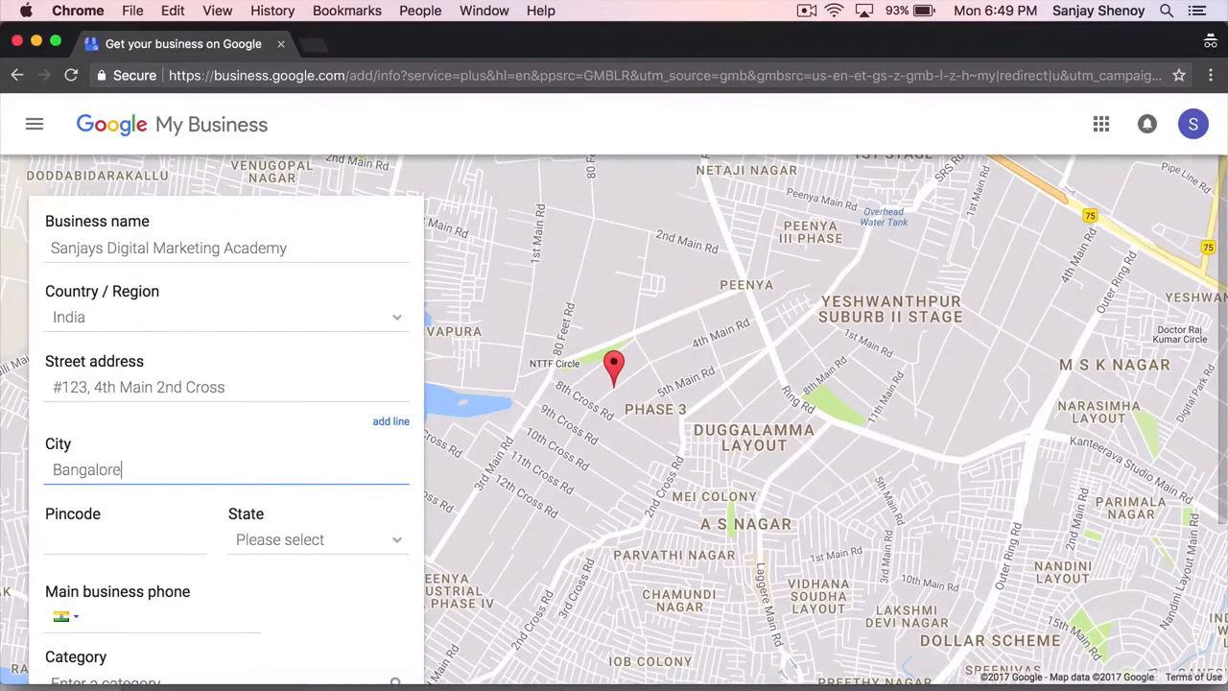
left_click(161, 545)
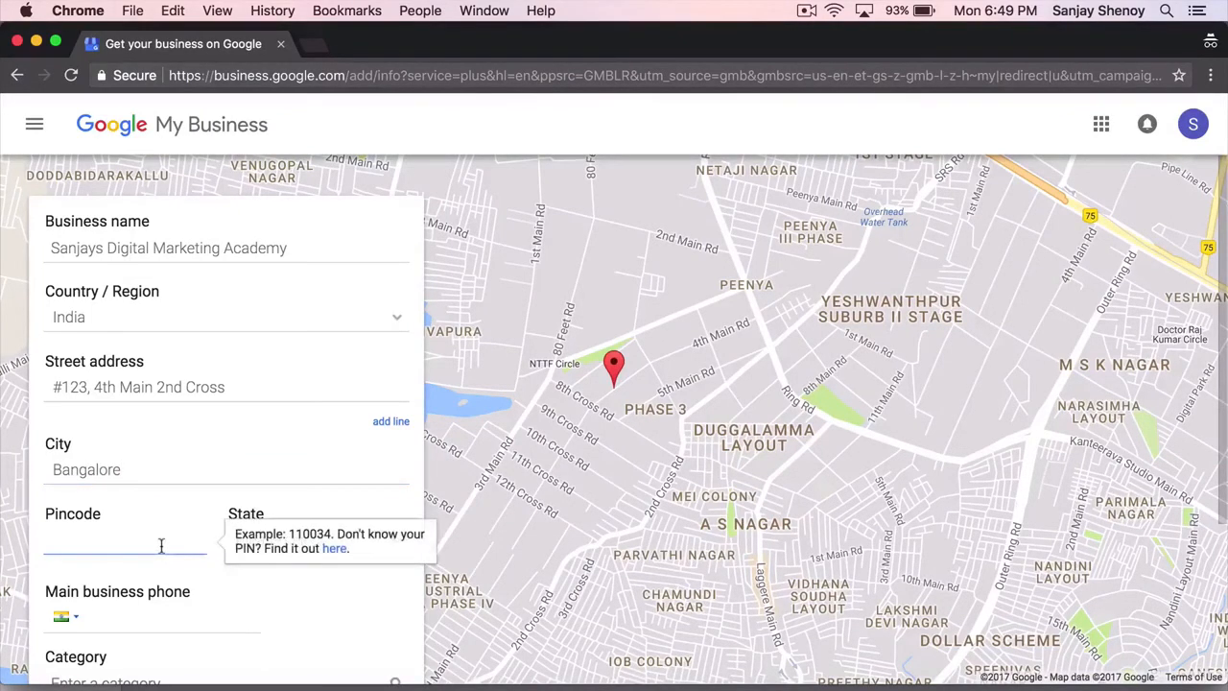
type("560034")
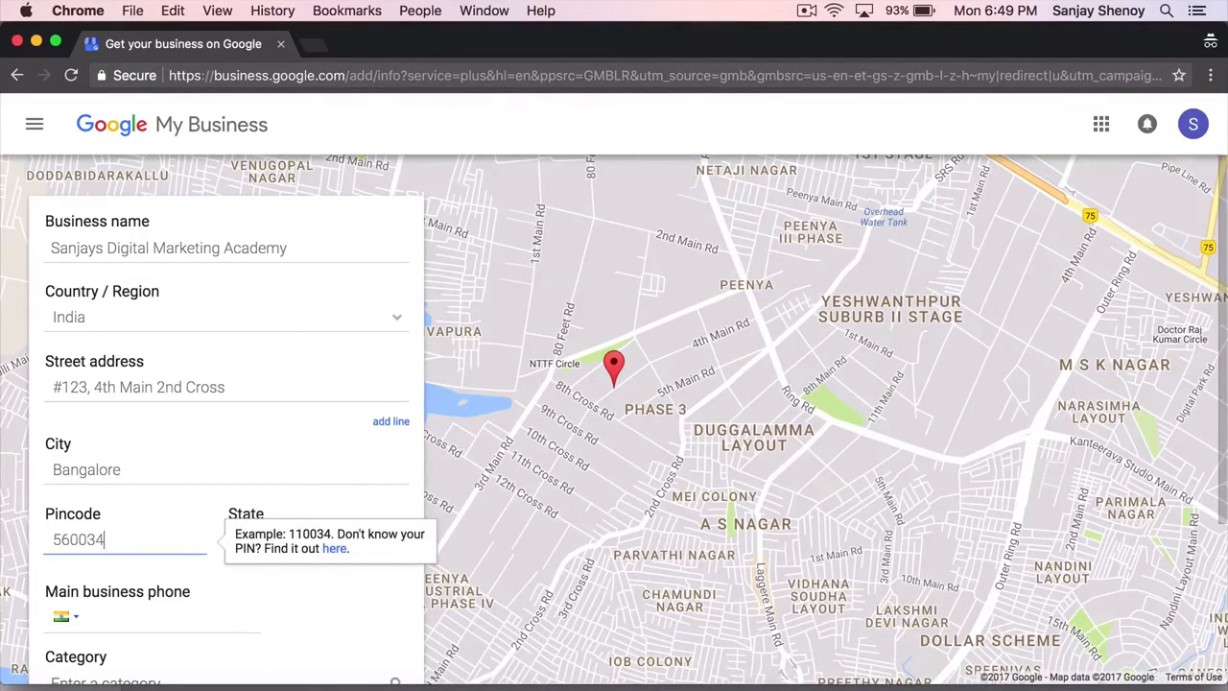
left_click(335, 541)
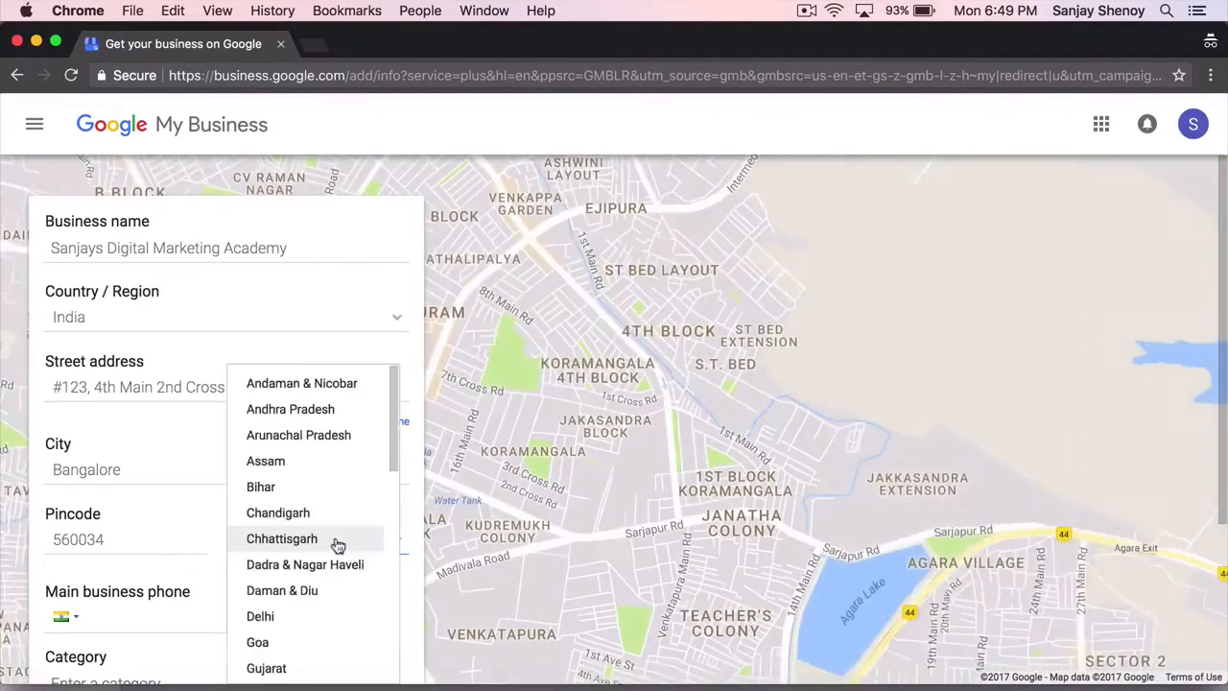
scroll(336, 545, "down", 3)
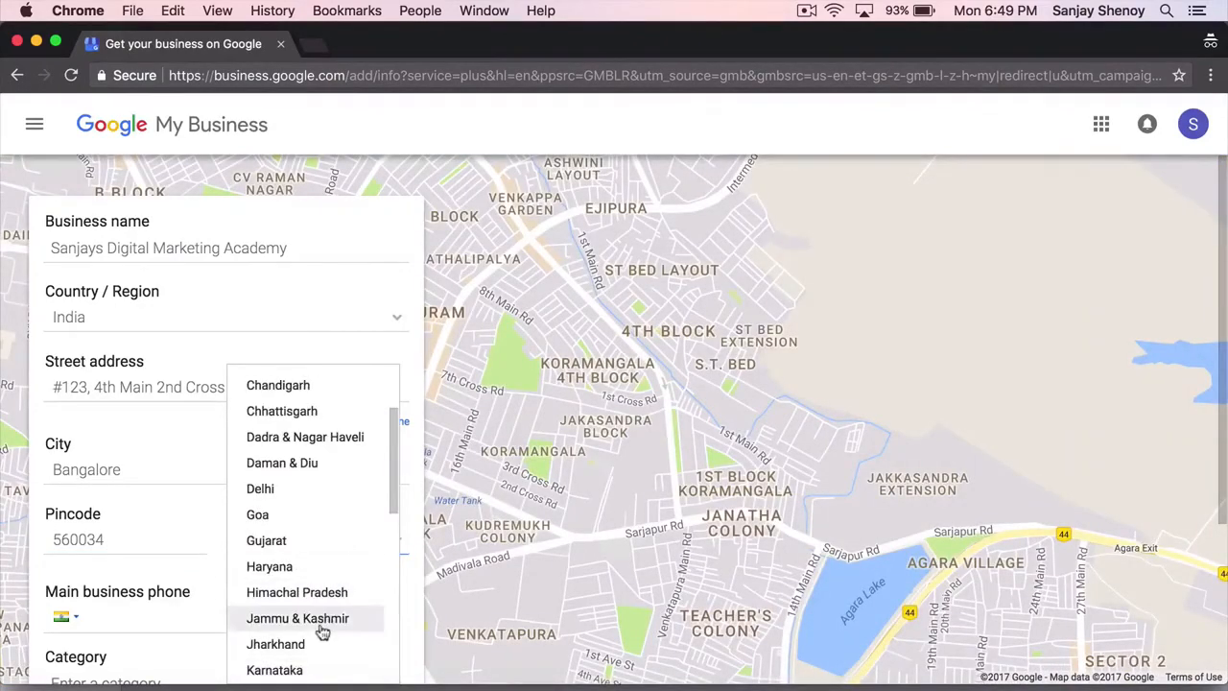
left_click(305, 669)
scroll(266, 595, "down", 3)
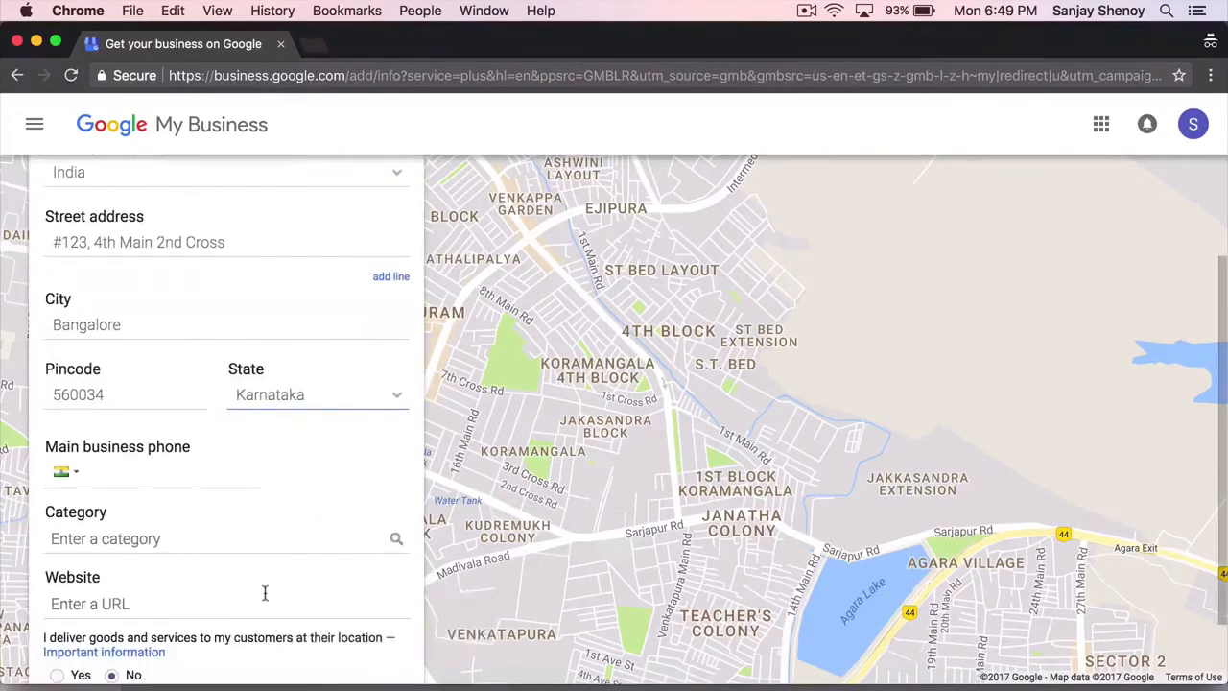
left_click(200, 473)
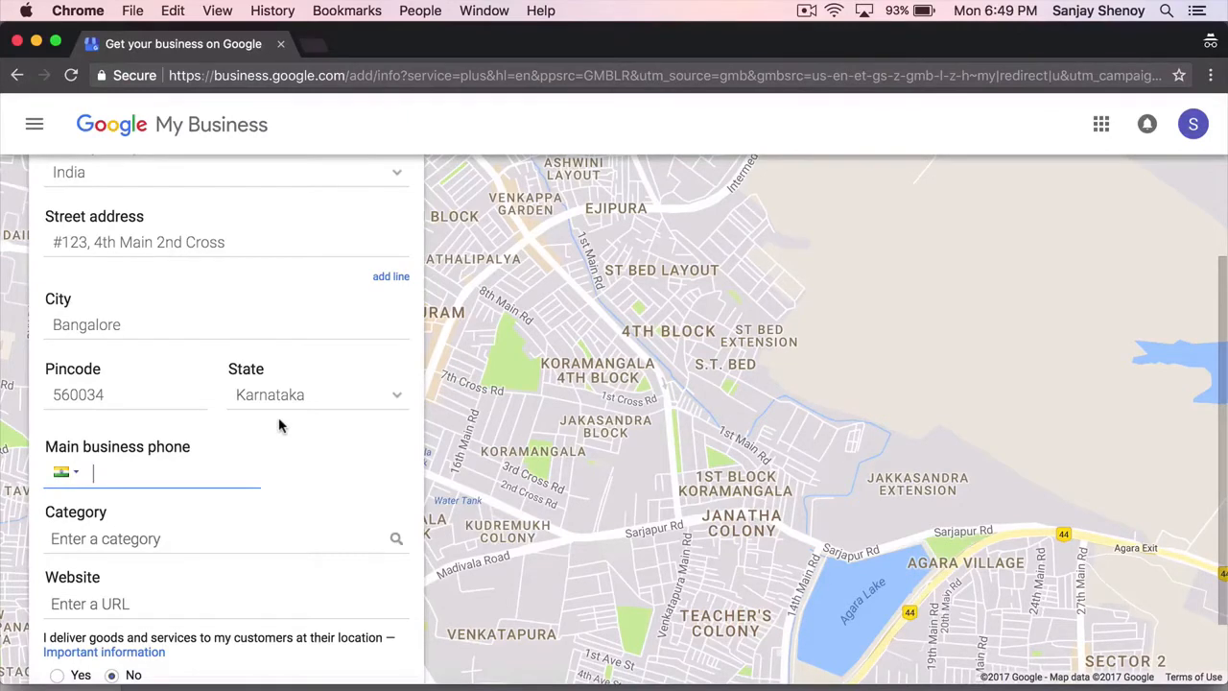
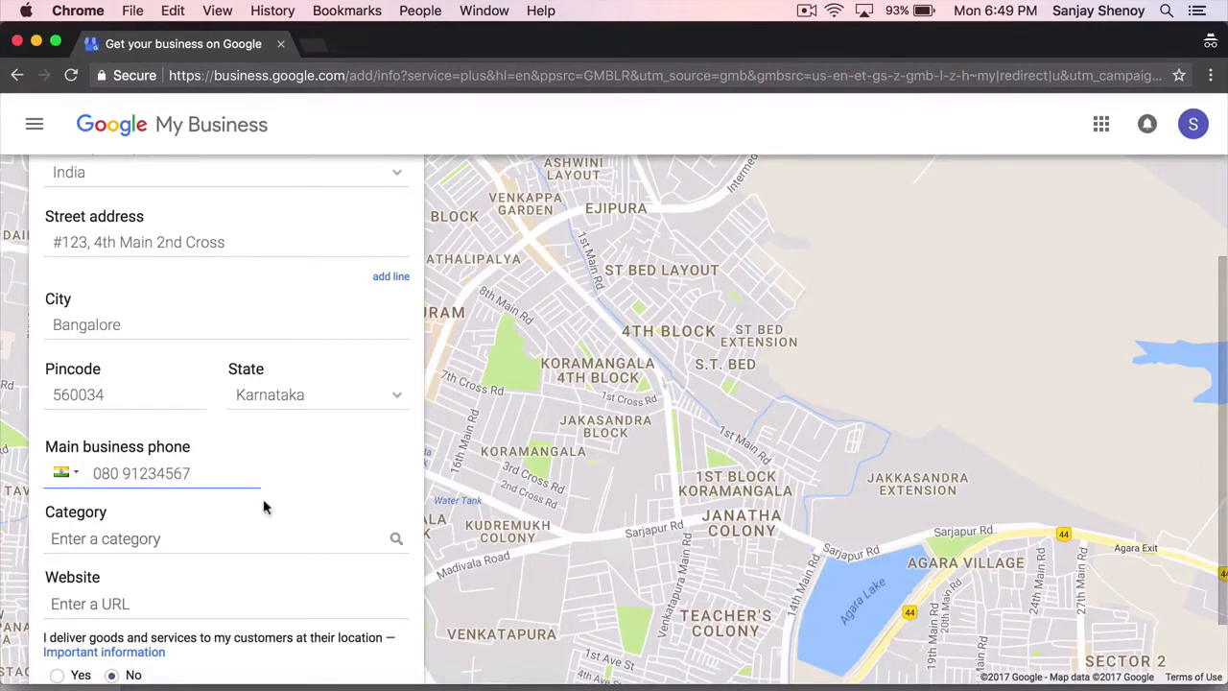
- Enter the main business phone number and pick Internet Marketing Service as the category
left_click(255, 540)
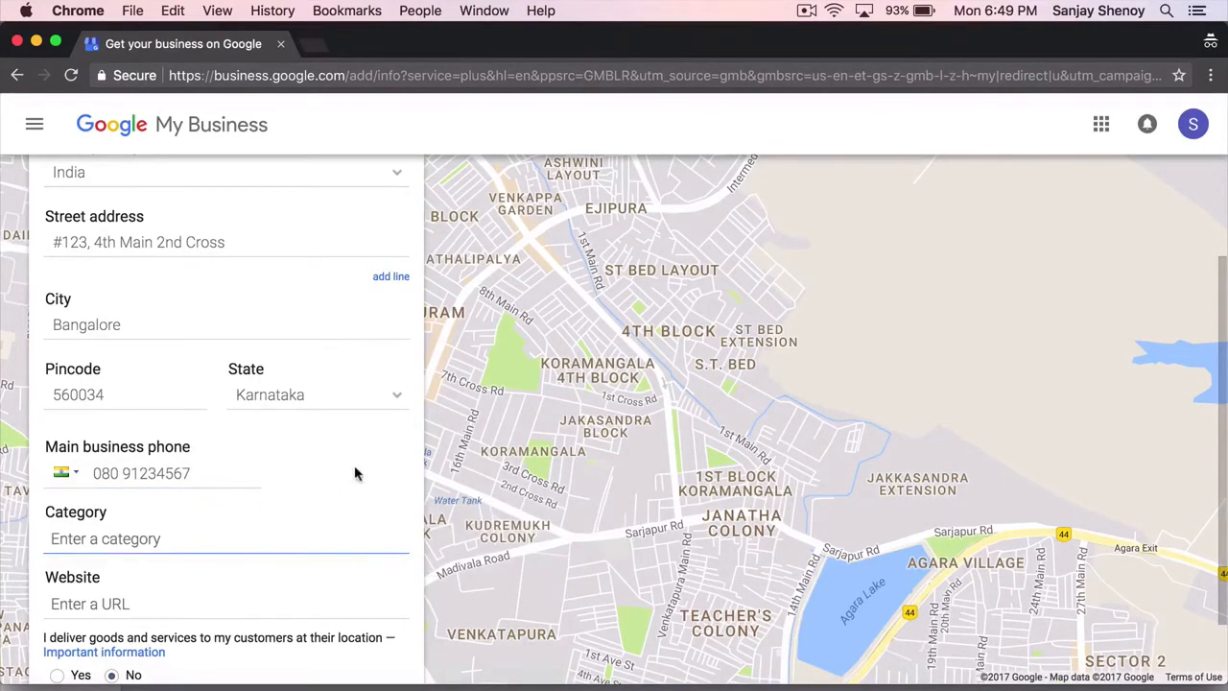
mouse_move(266, 523)
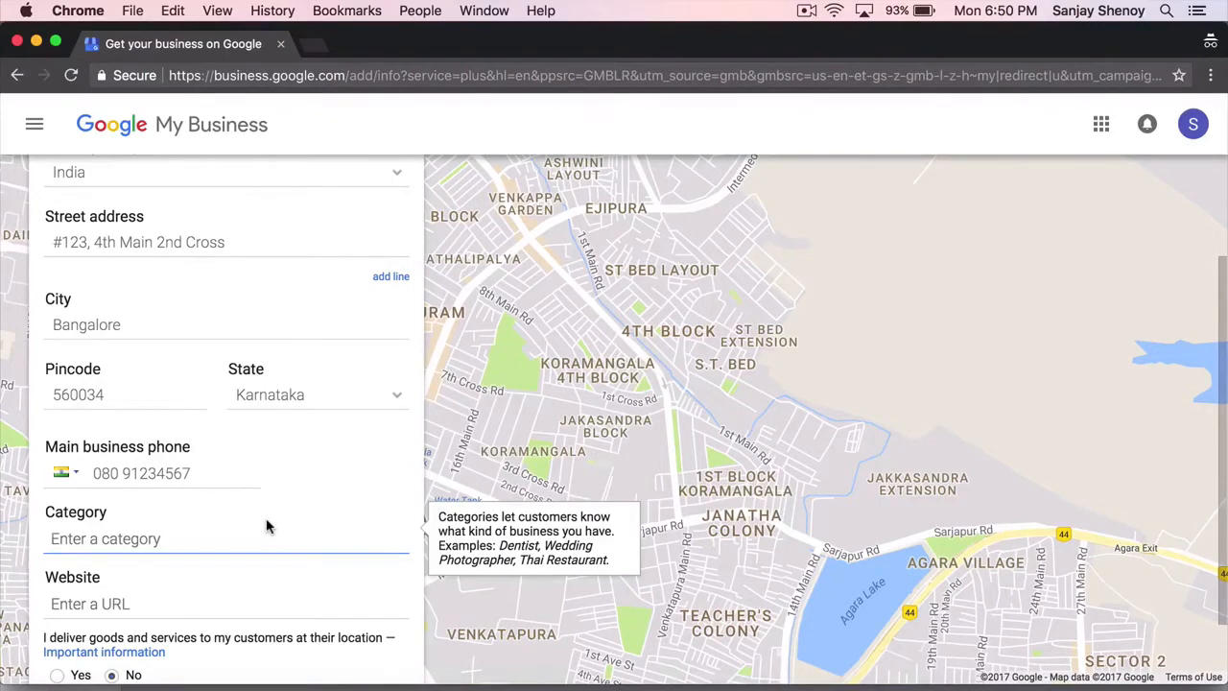
type("Marketing Agency")
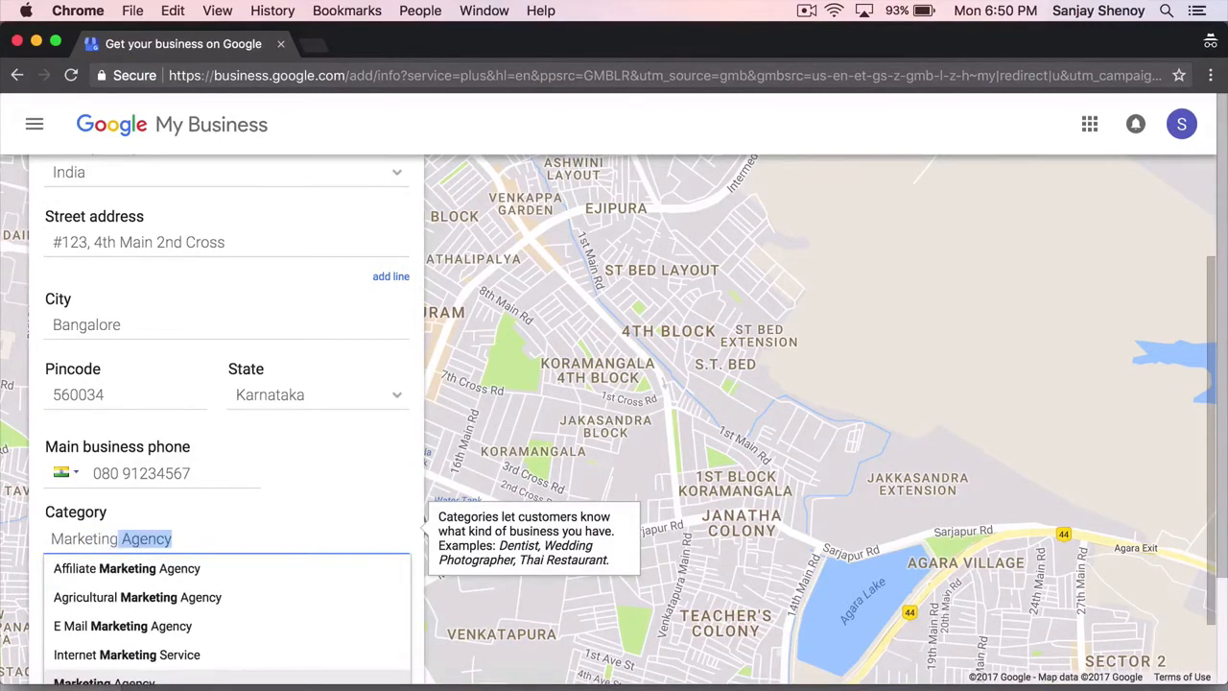
scroll(236, 518, "down", 2)
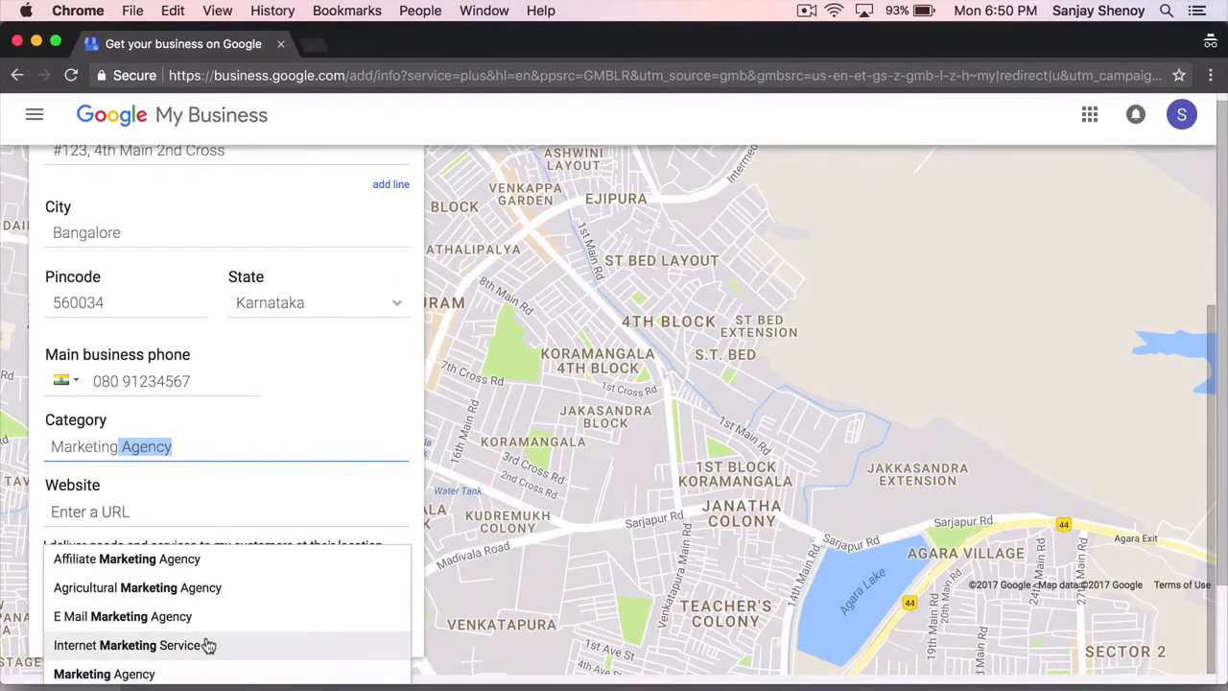
left_click(208, 645)
left_click(177, 521)
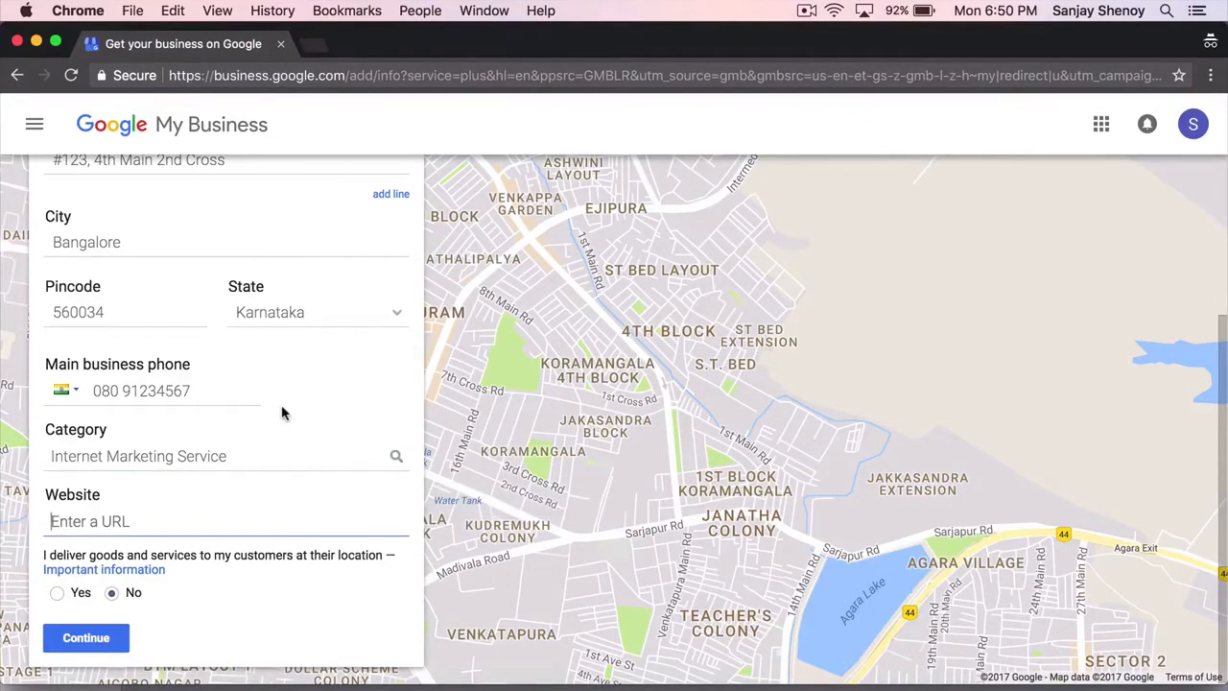
type("www.sanjay")
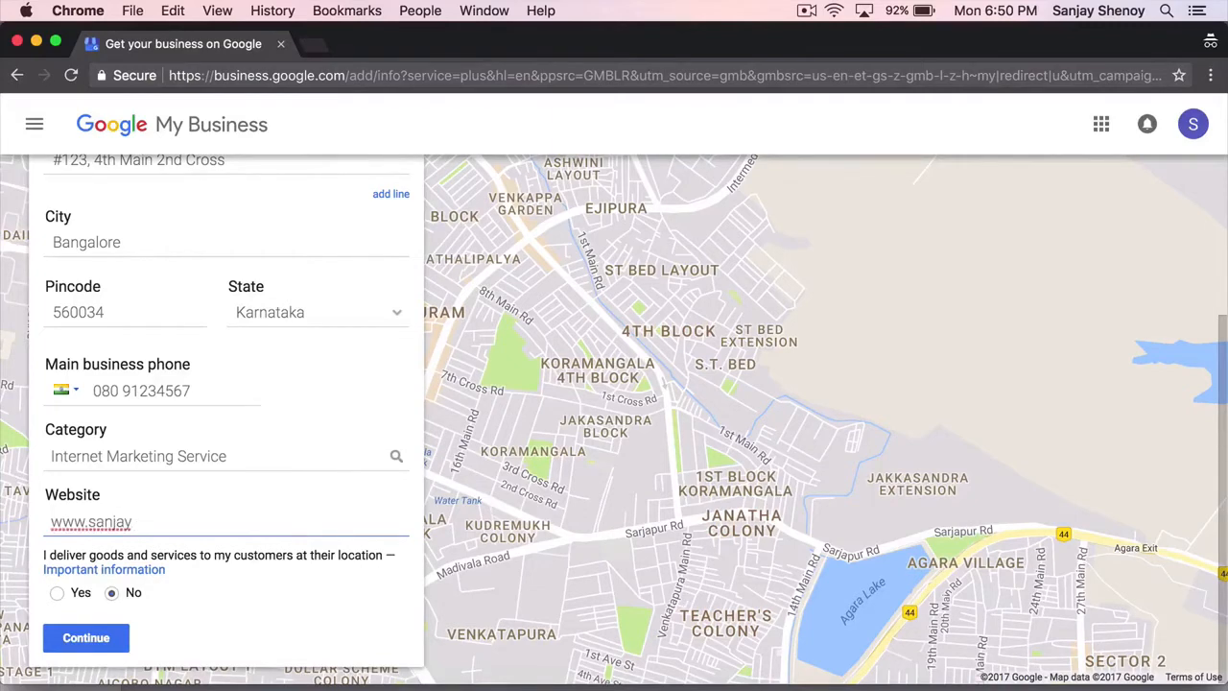
type("shenoy.com")
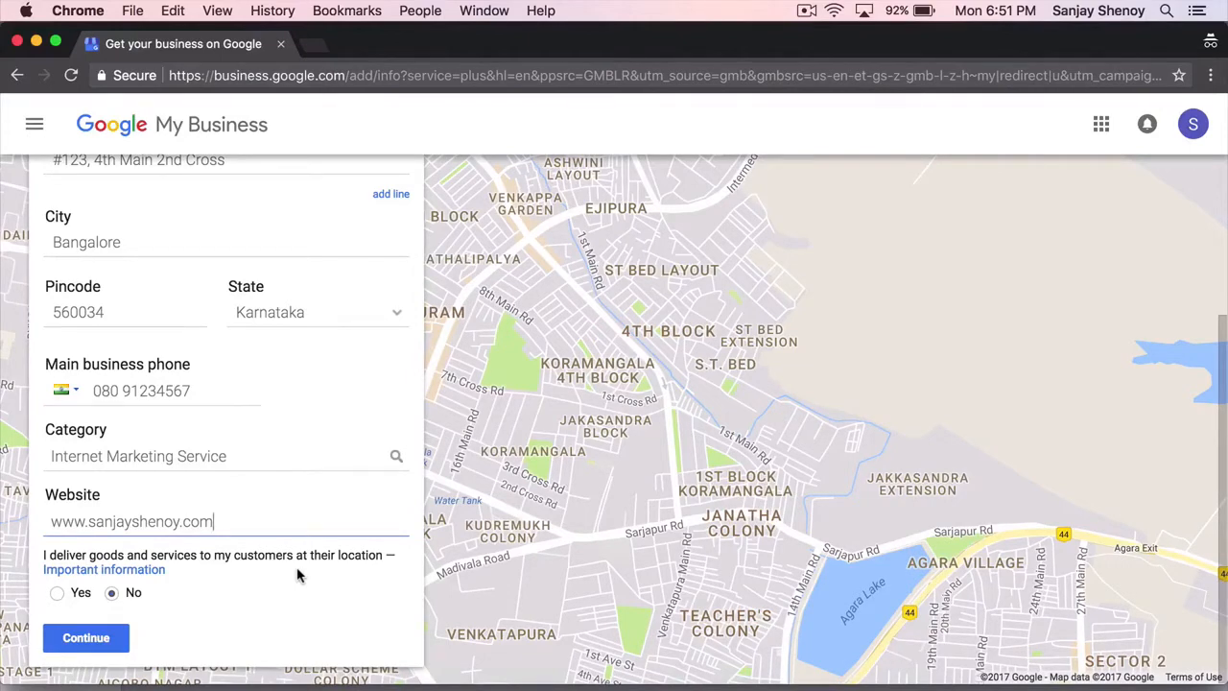
- Submit the business details, accepting the authority and Terms of Service checkbox, and continue
left_click(86, 638)
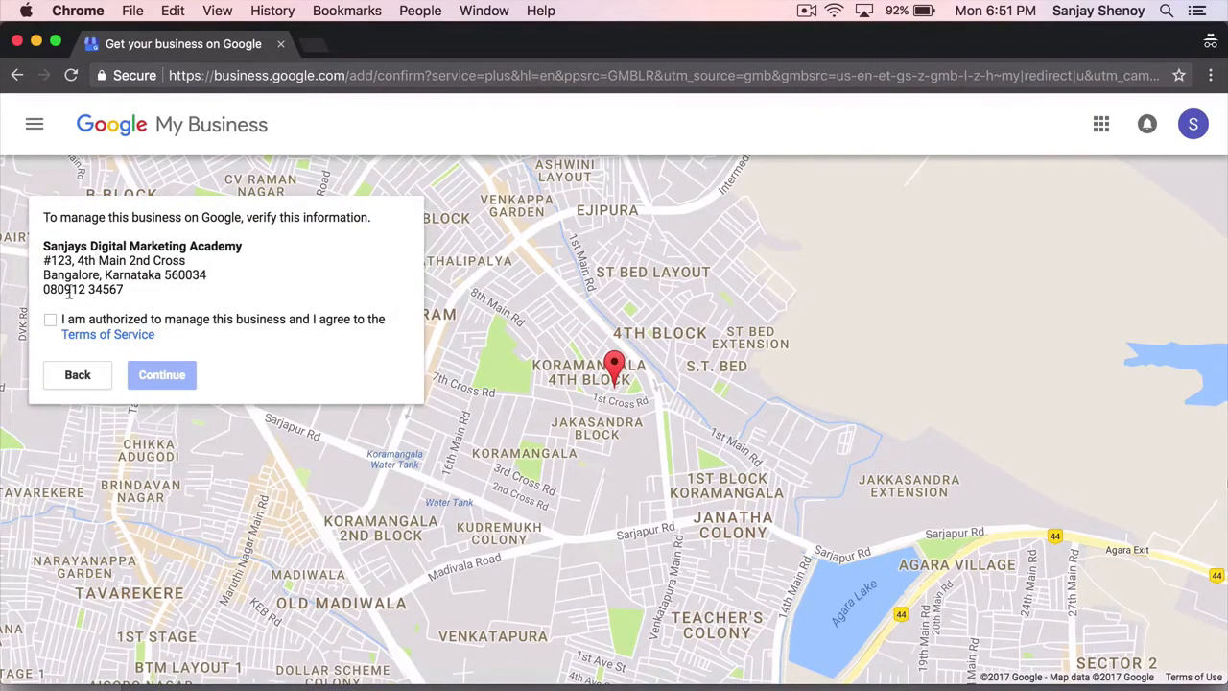
left_click(50, 320)
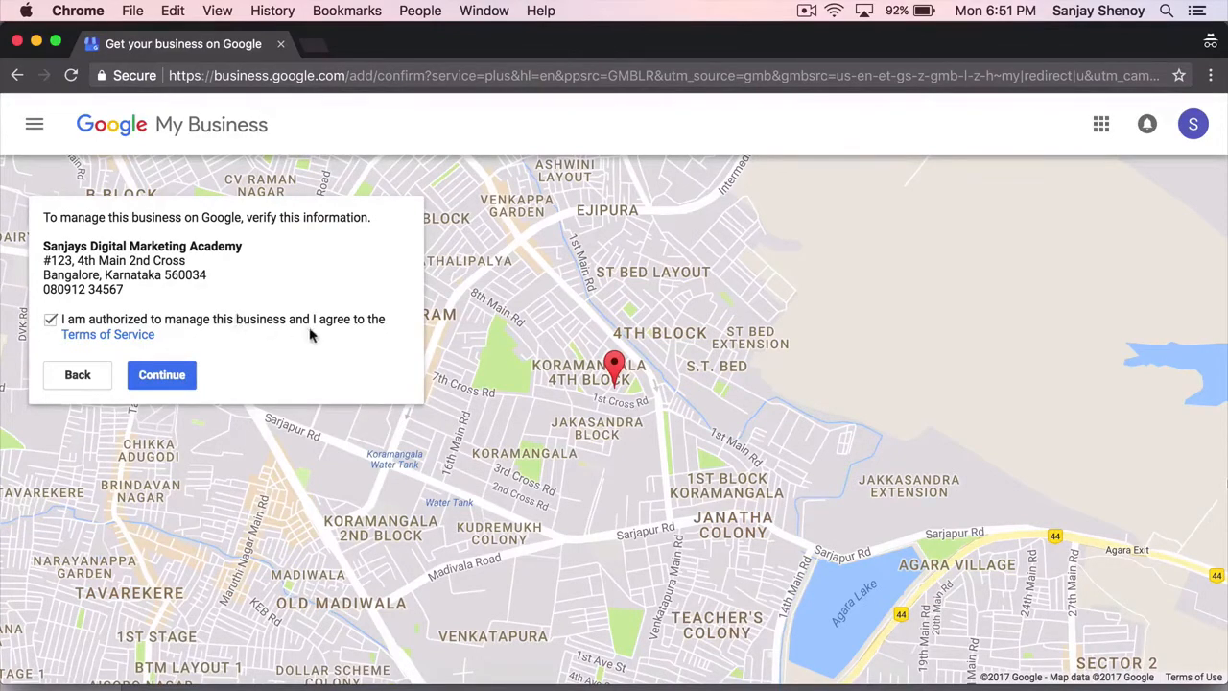
left_click(173, 375)
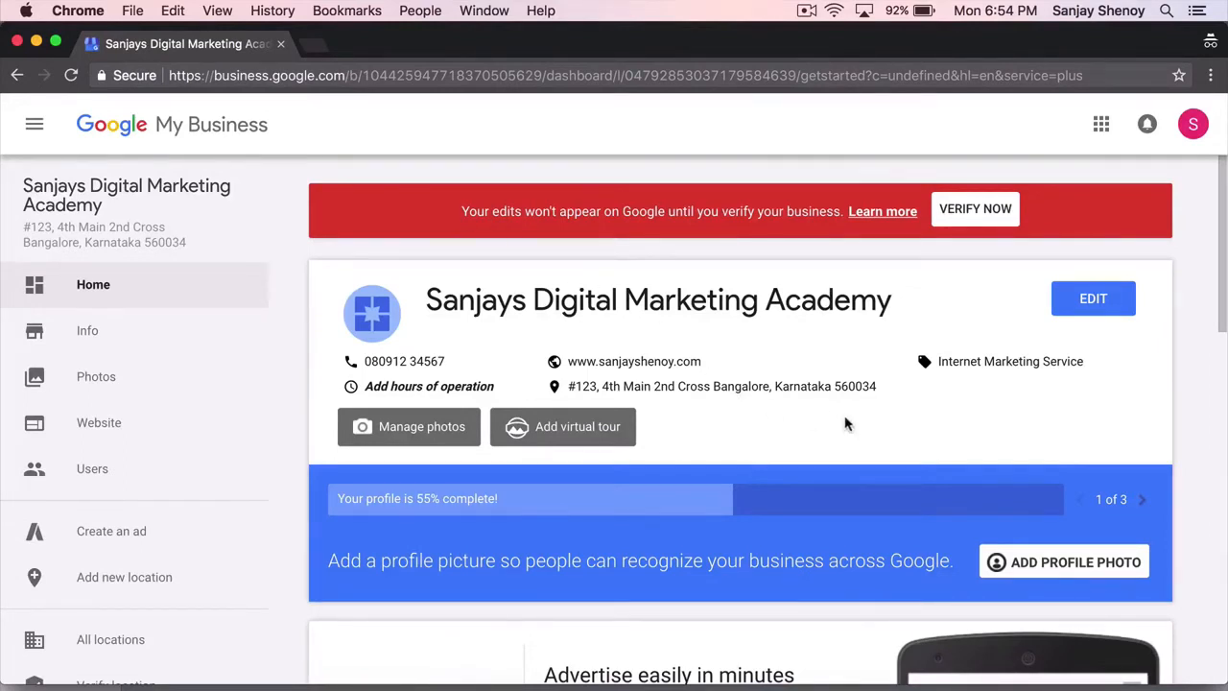
scroll(844, 424, "down", 2)
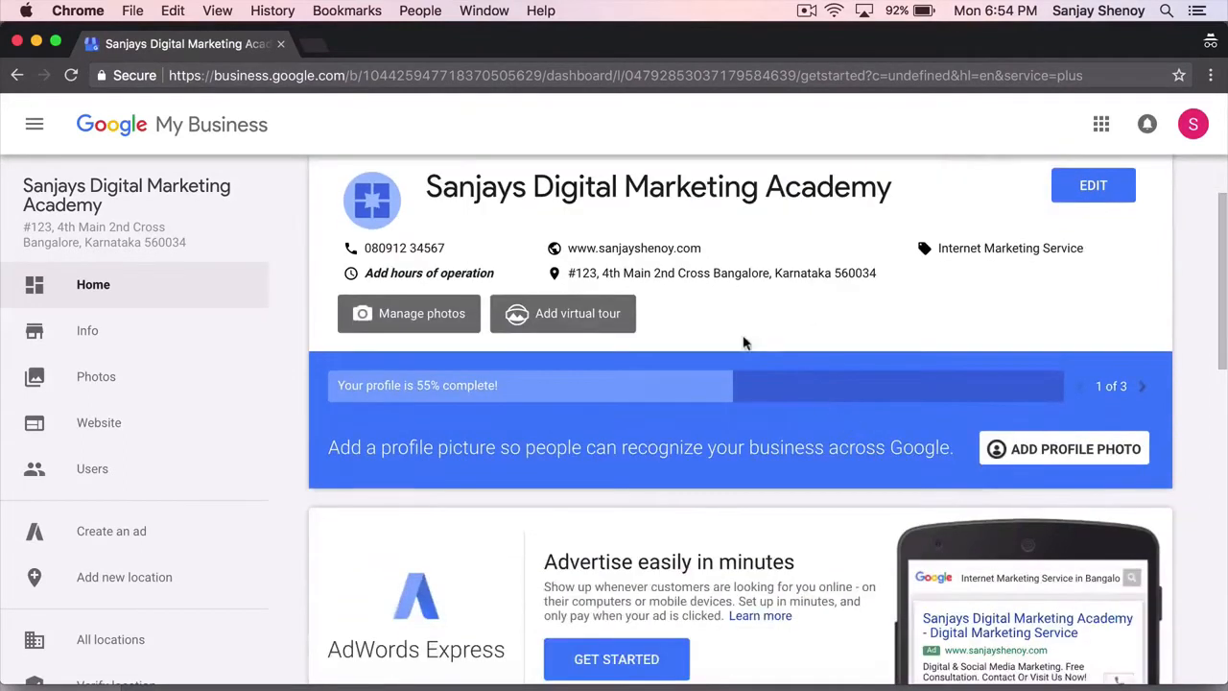
scroll(743, 343, "up", 2)
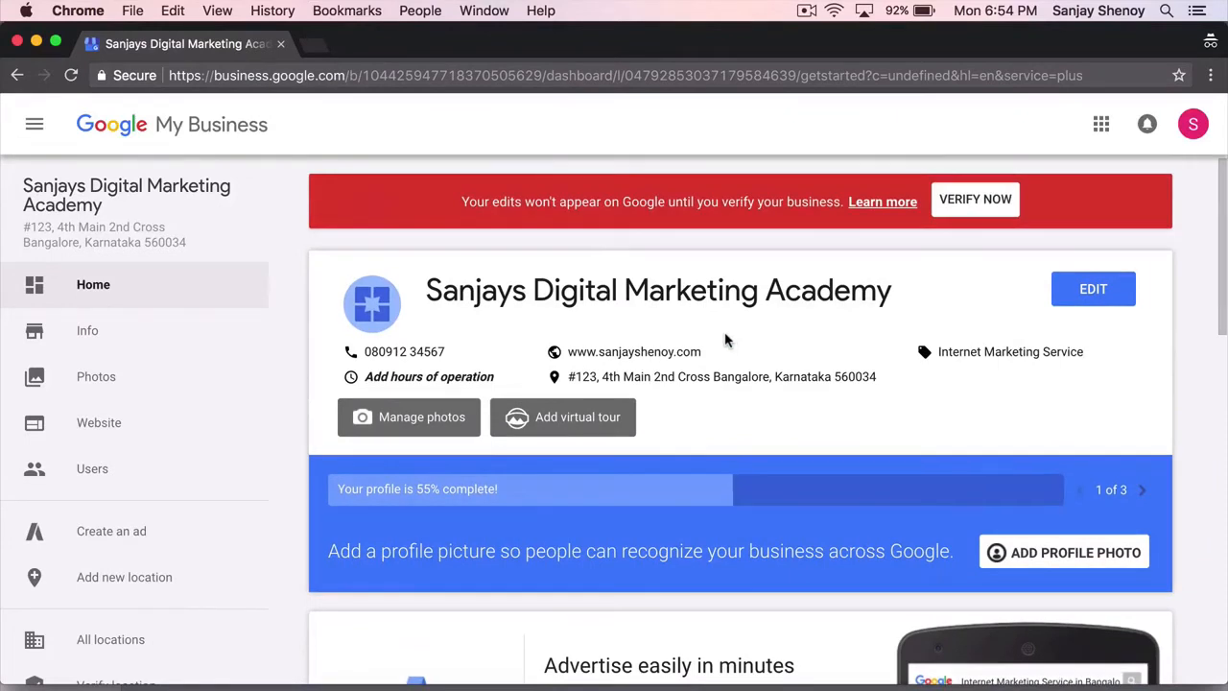
scroll(165, 437, "down", 3)
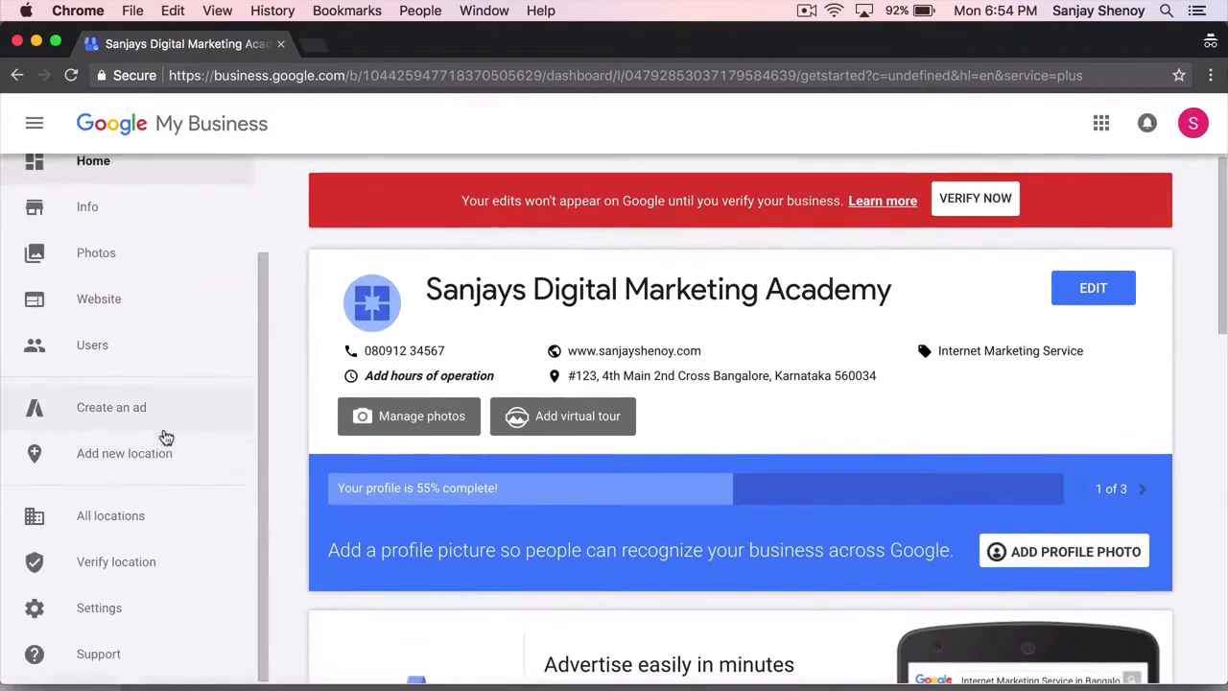
scroll(183, 531, "up", 3)
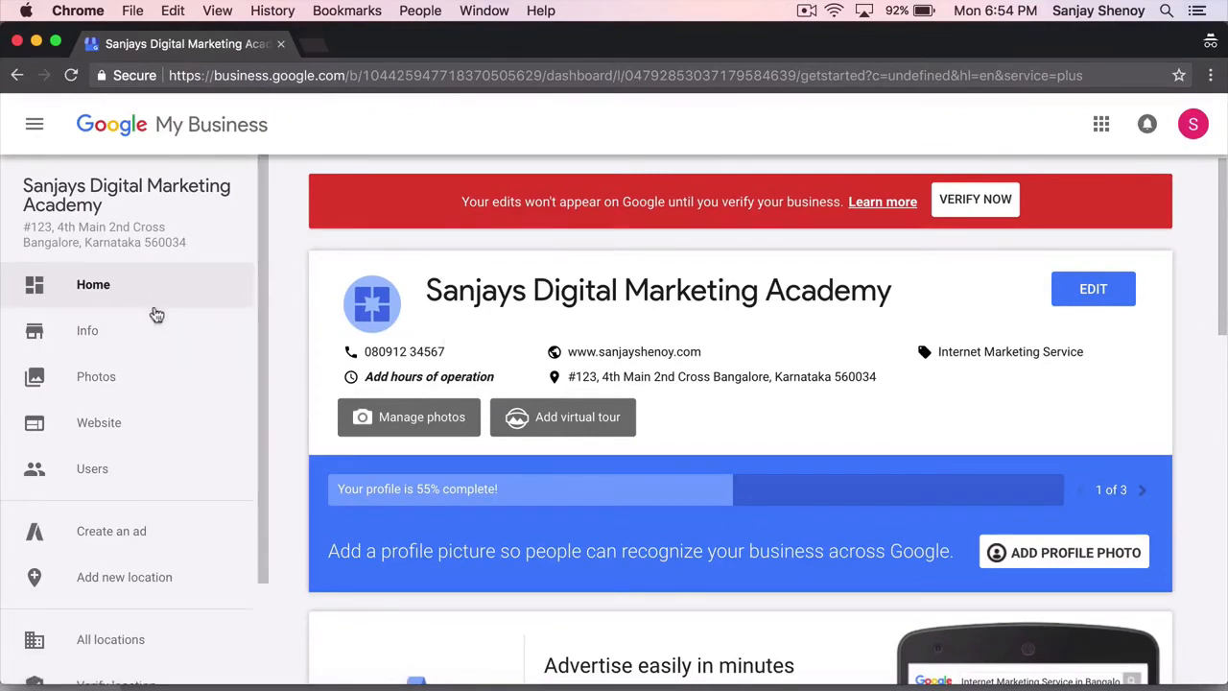
- Open the Info page and scroll through the listing's name, category, address, phone and website
left_click(137, 332)
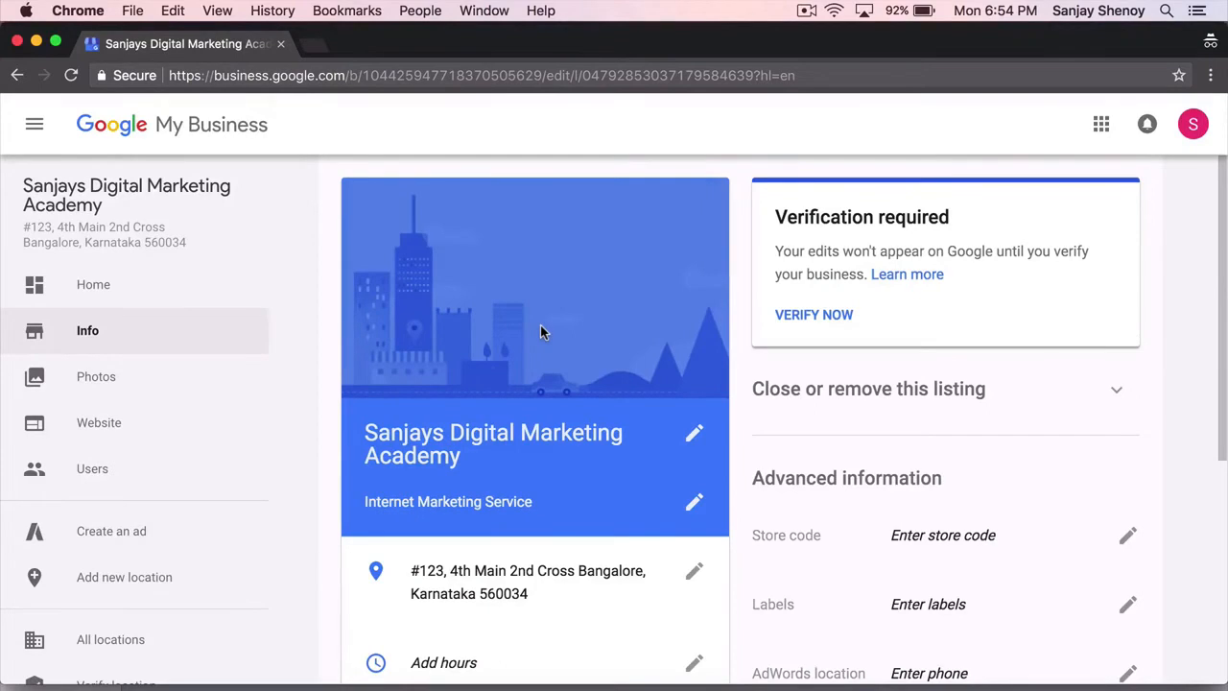
scroll(795, 386, "down", 3)
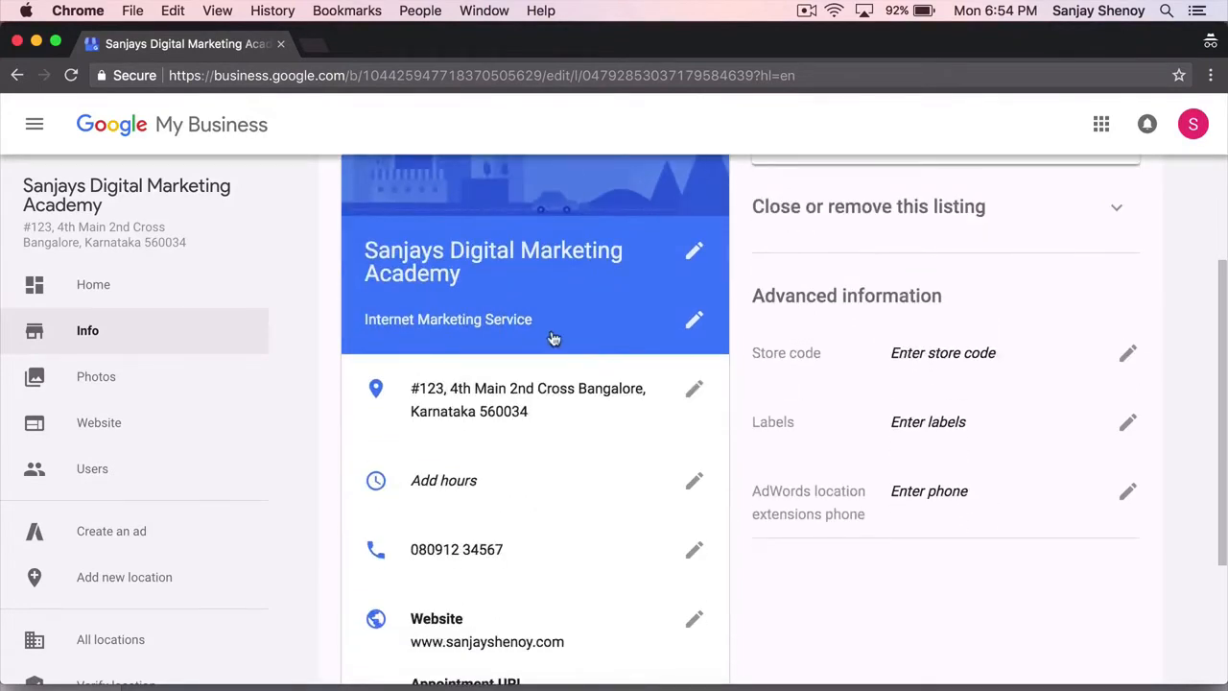
scroll(553, 339, "down", 3)
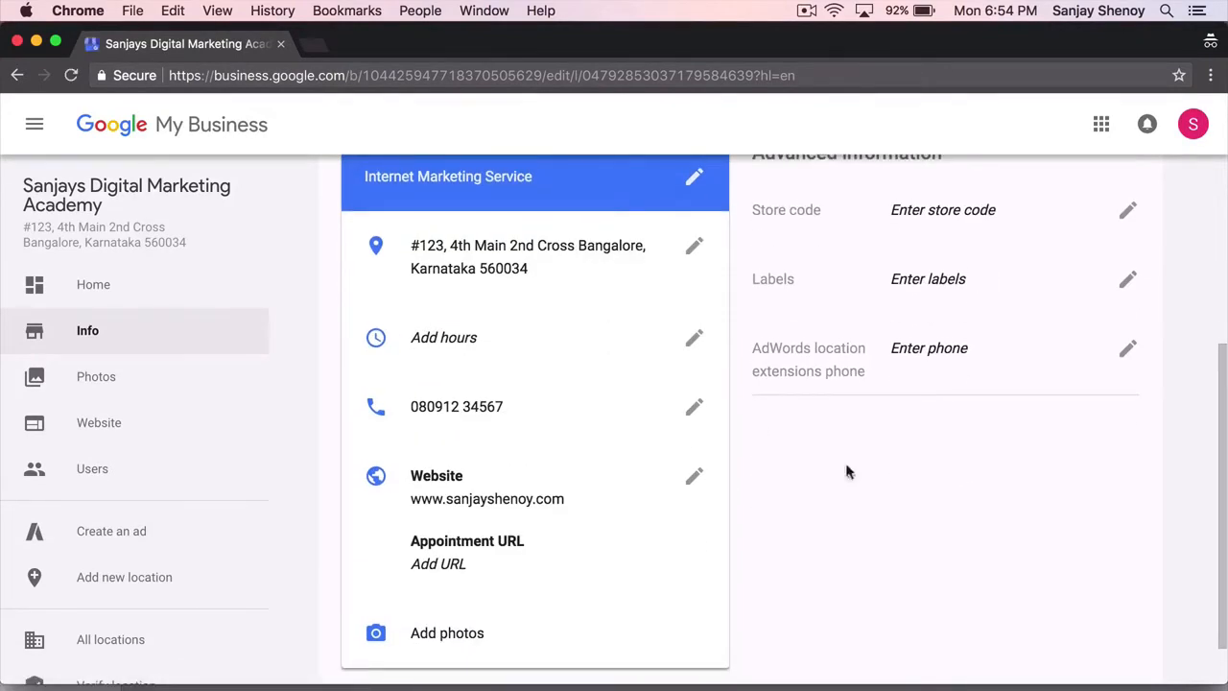
- Start editing the opening hours and mark Monday, Tuesday and Wednesday as open
left_click(694, 342)
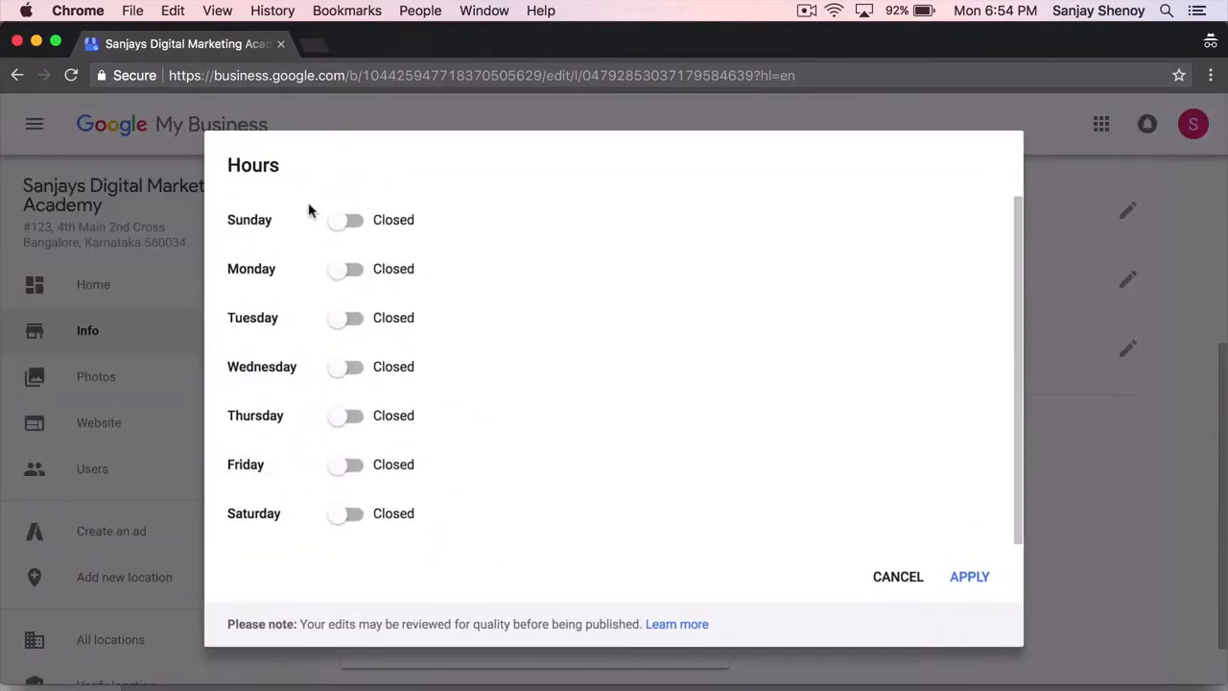
left_click(352, 271)
left_click(351, 320)
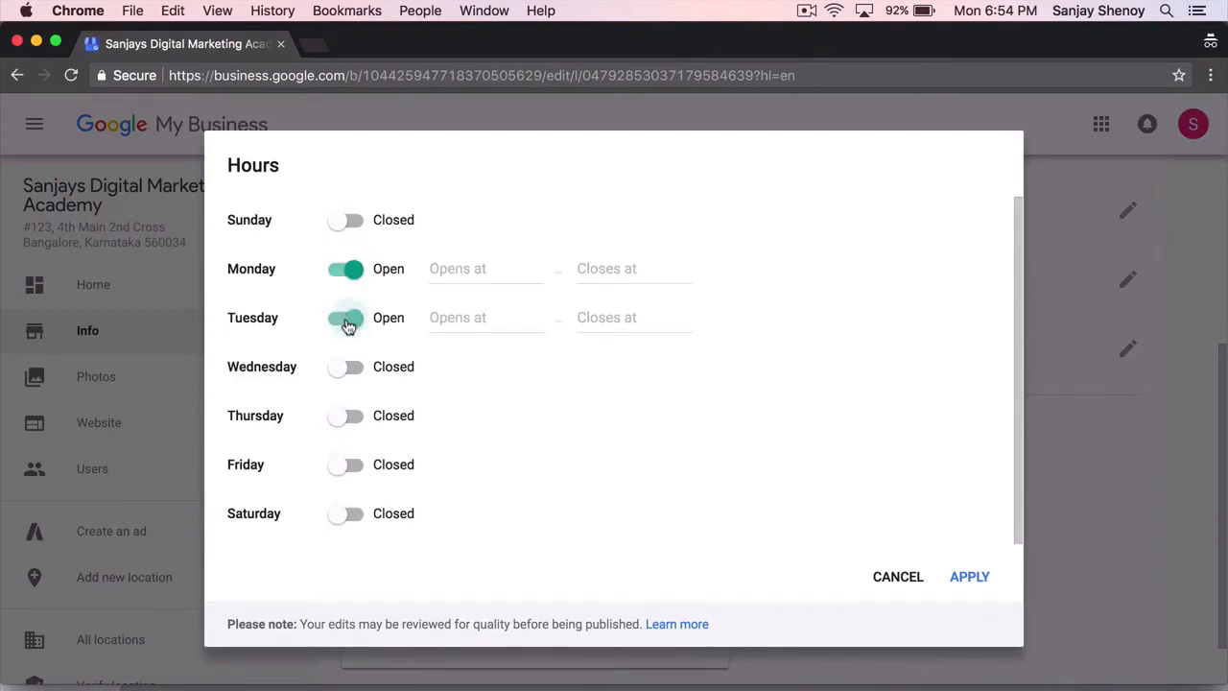
left_click(353, 370)
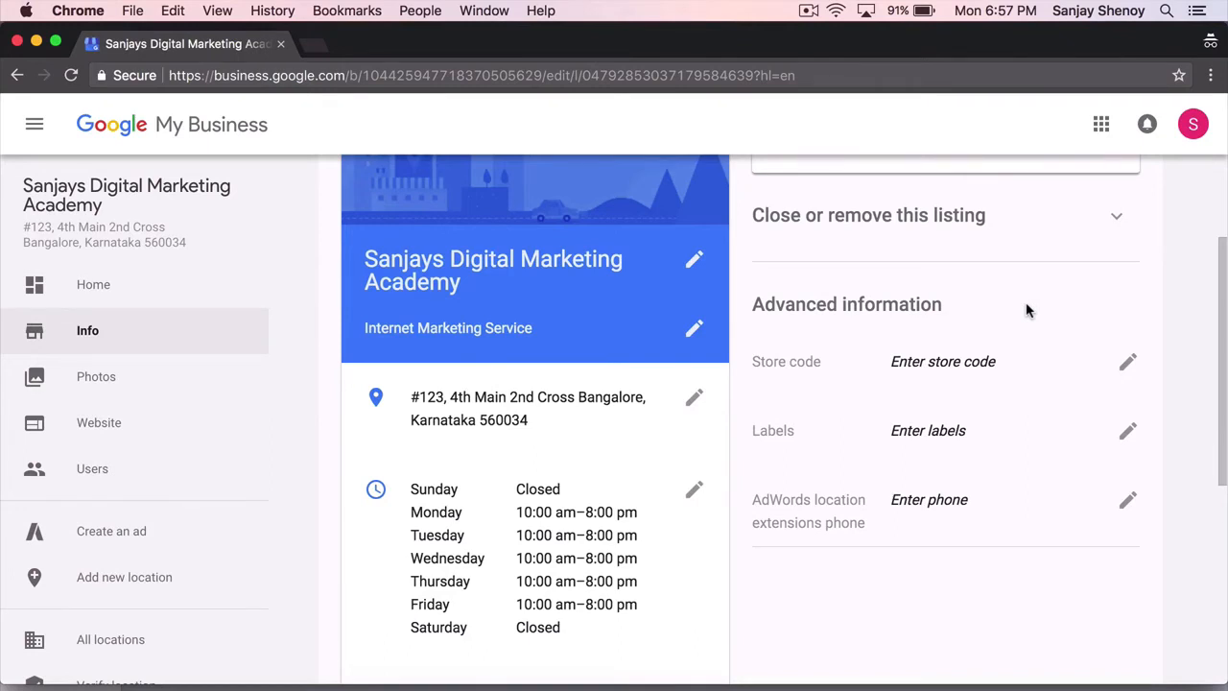
scroll(1026, 310, "down", 1)
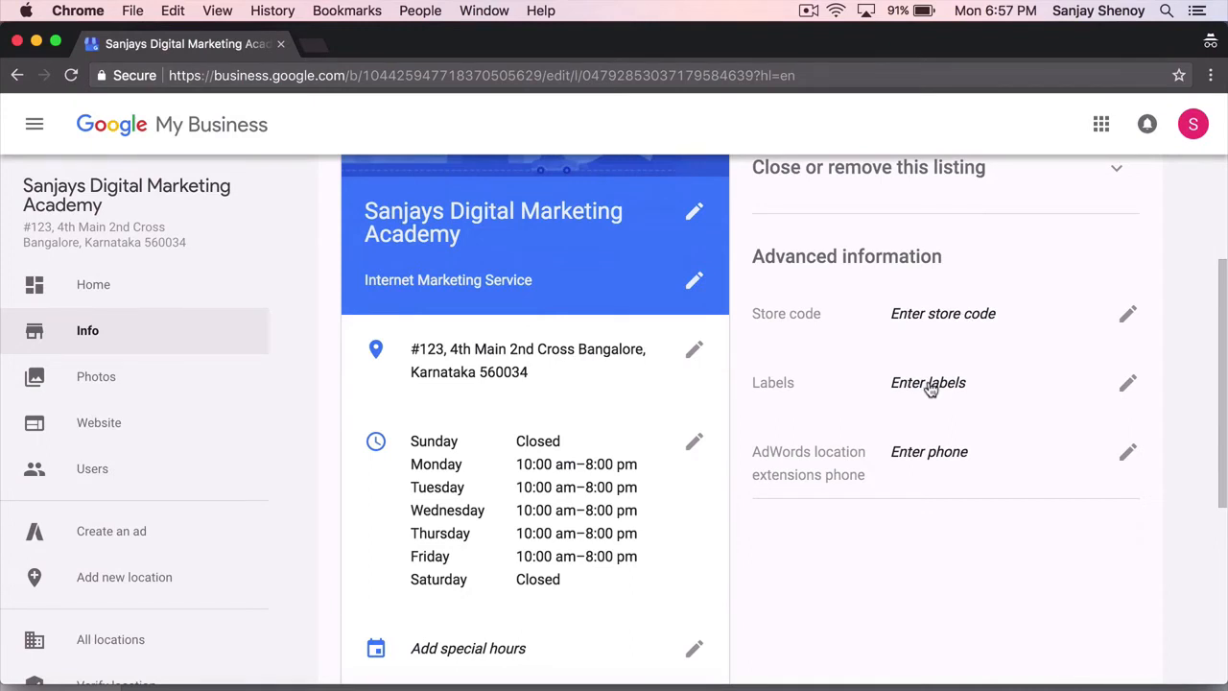
scroll(928, 388, "down", 3)
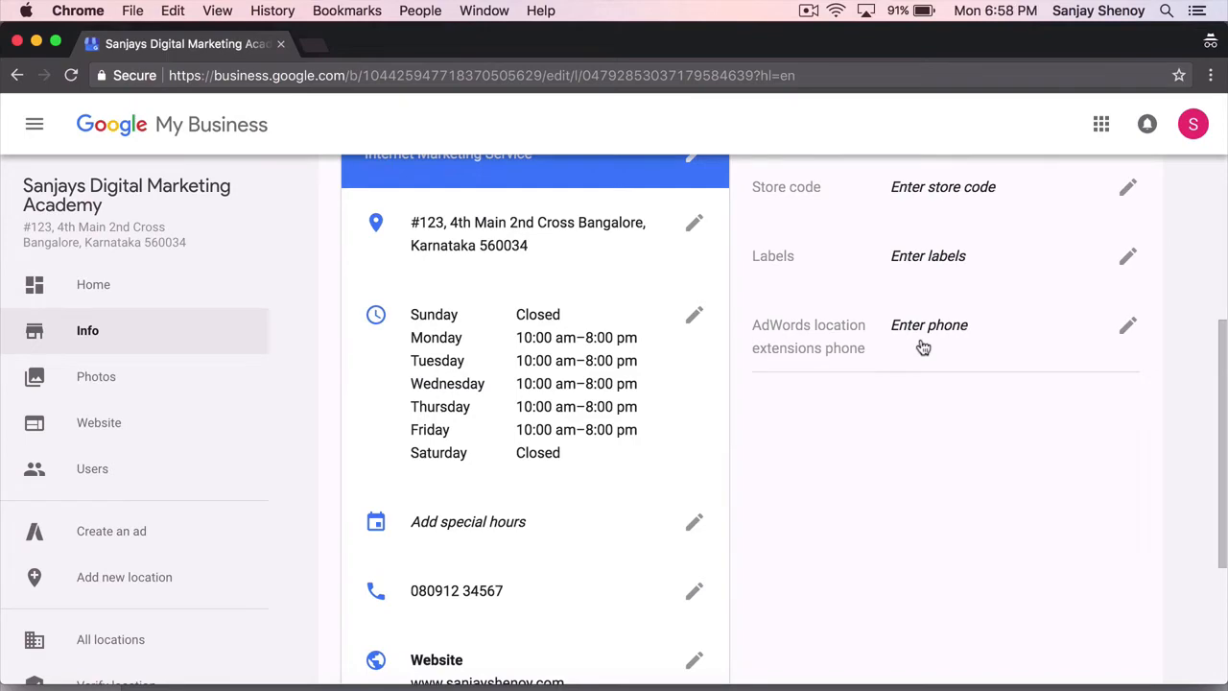
scroll(625, 470, "up", 5)
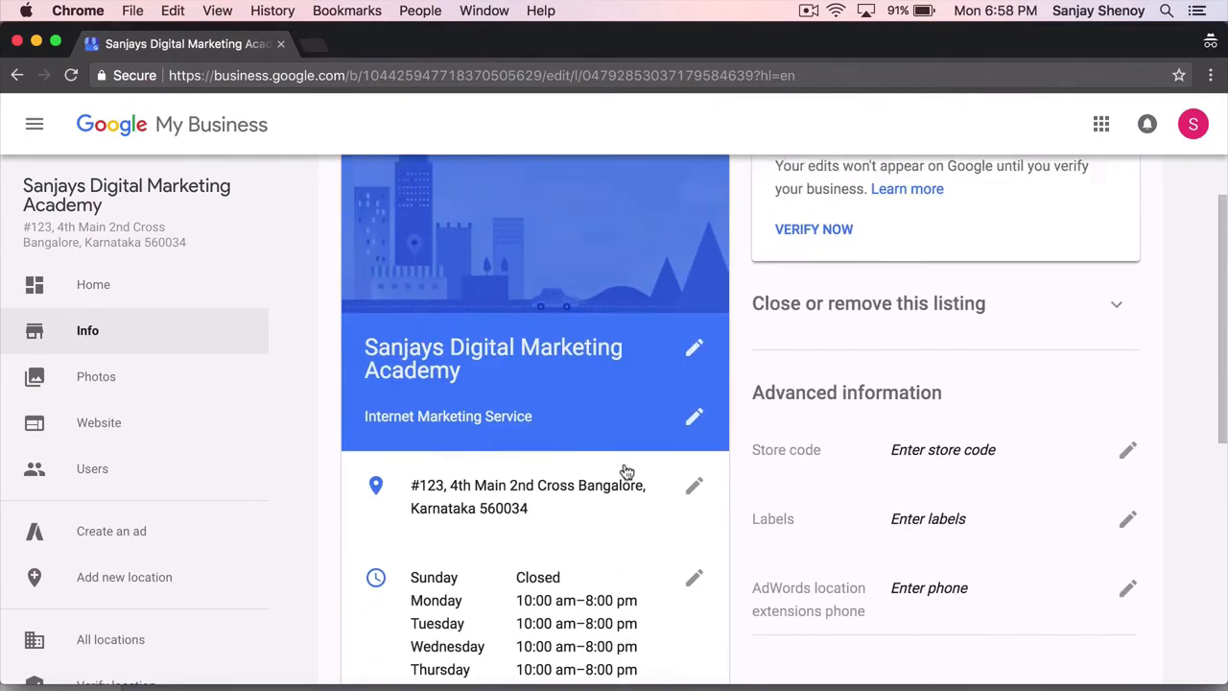
scroll(625, 471, "down", 10)
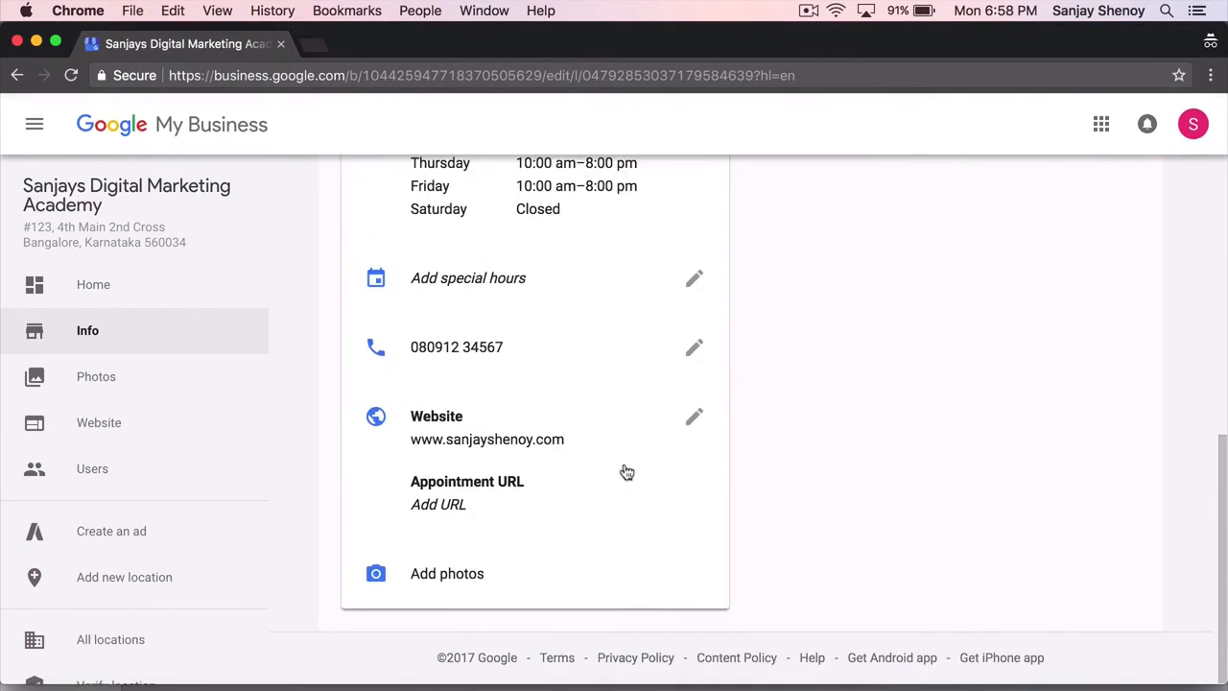
- Go to Photos and browse the Interior, Exterior, At Work and Team tabs before returning to Overview
left_click(468, 576)
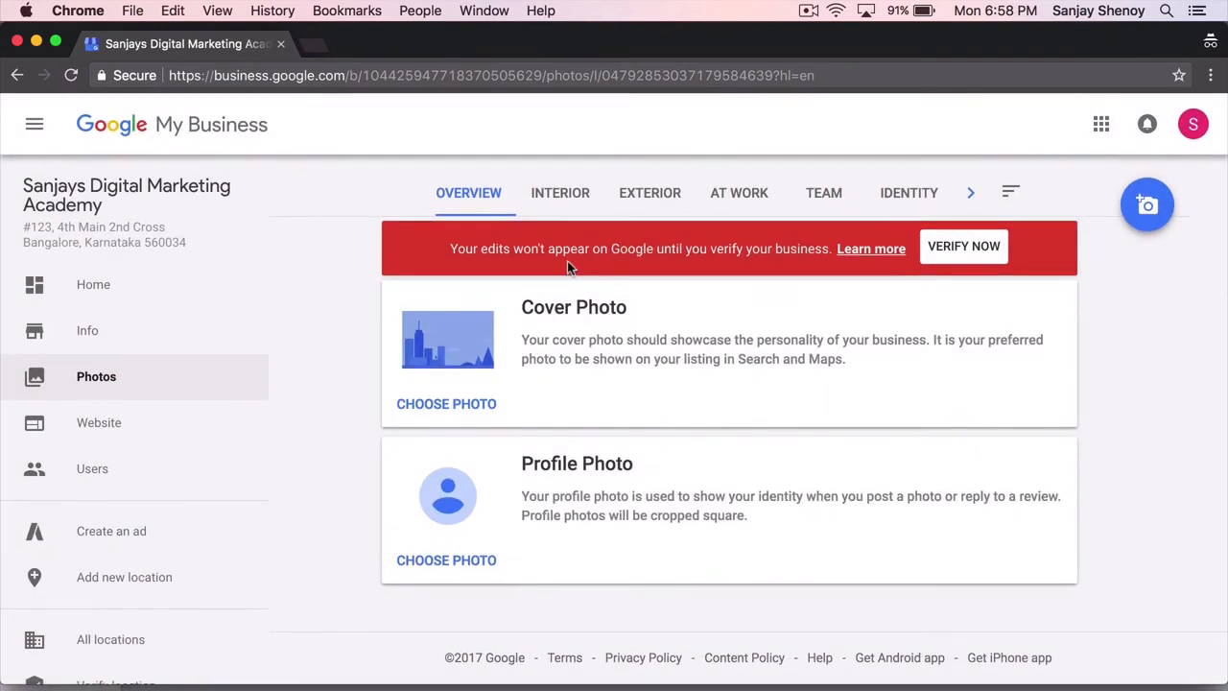
left_click(570, 199)
left_click(637, 207)
left_click(734, 215)
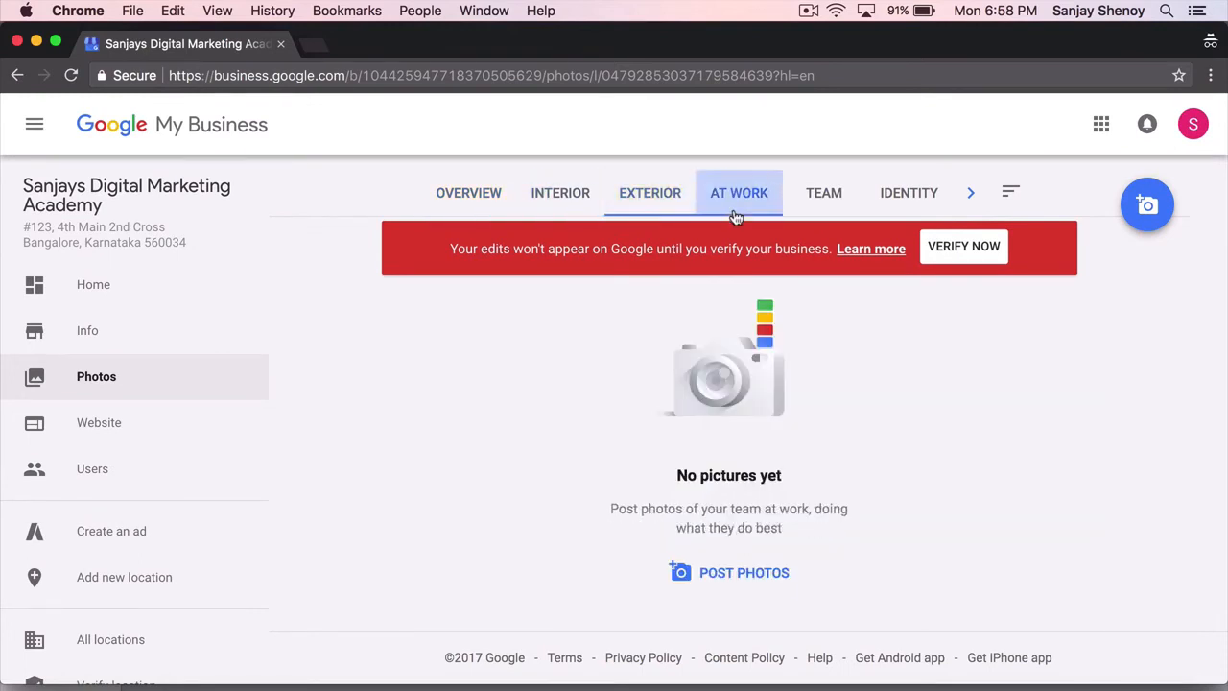
left_click(816, 211)
left_click(494, 202)
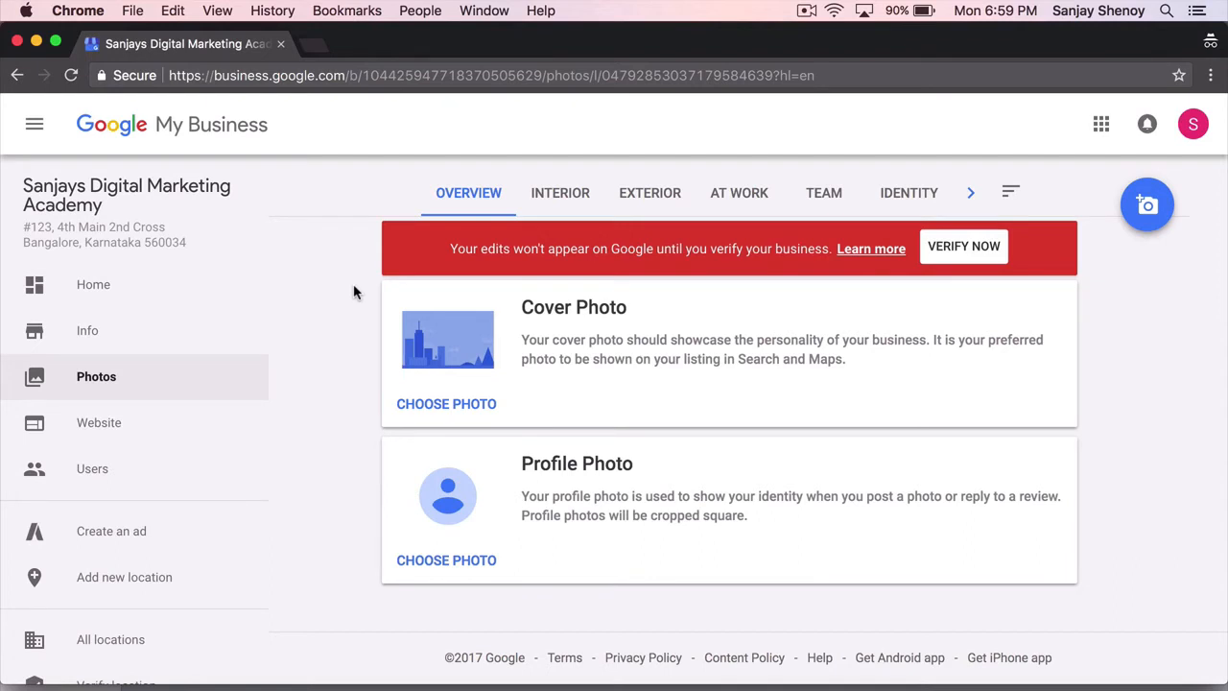
- Scroll down and back up the Photos overview to review the empty Cover and Profile Photo slots
scroll(326, 452, "down", 3)
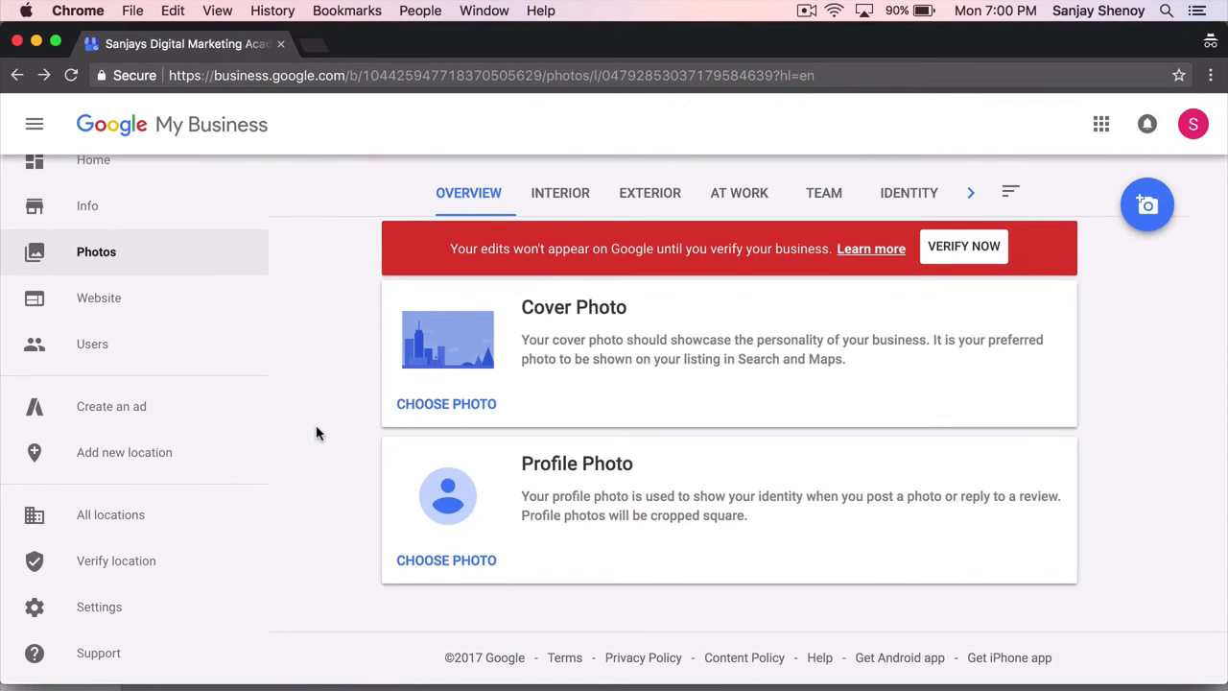
scroll(319, 433, "up", 2)
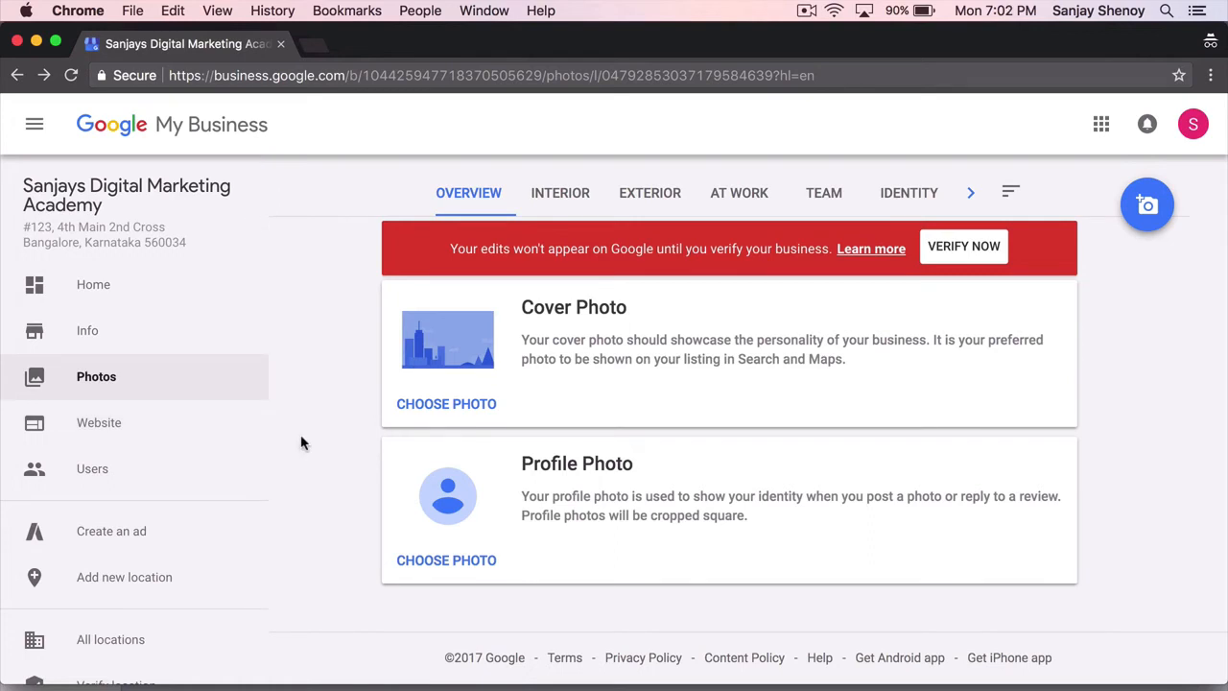
left_click(144, 480)
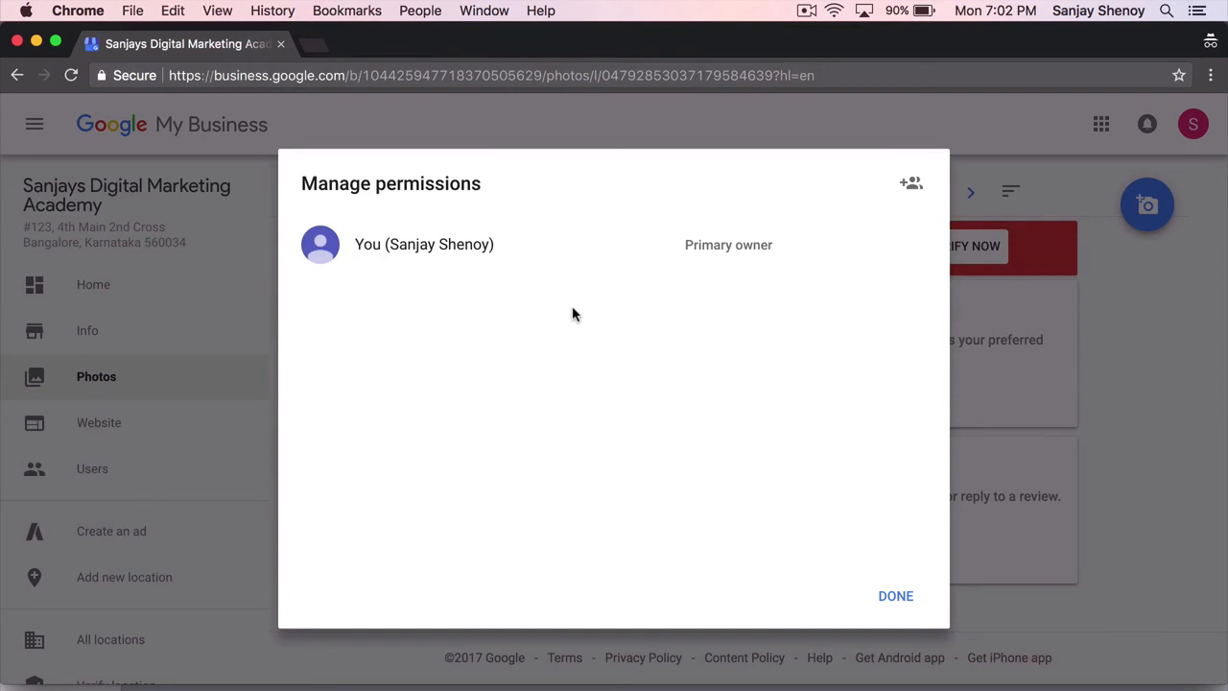
left_click(916, 185)
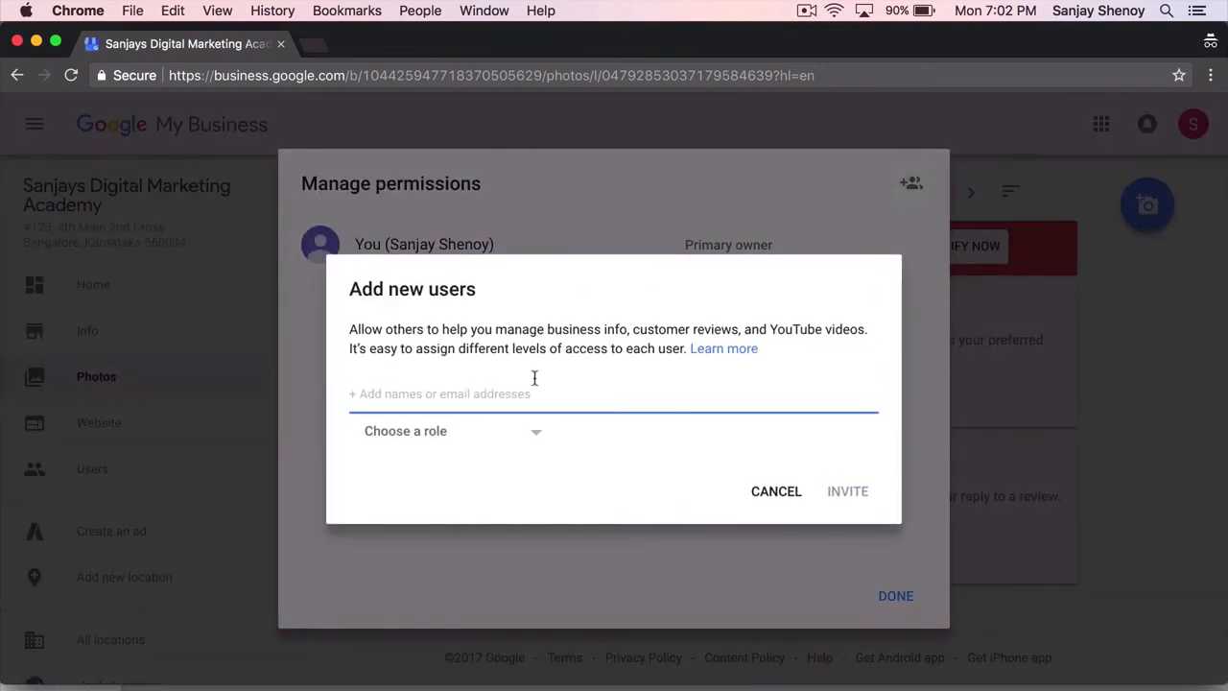
left_click(538, 444)
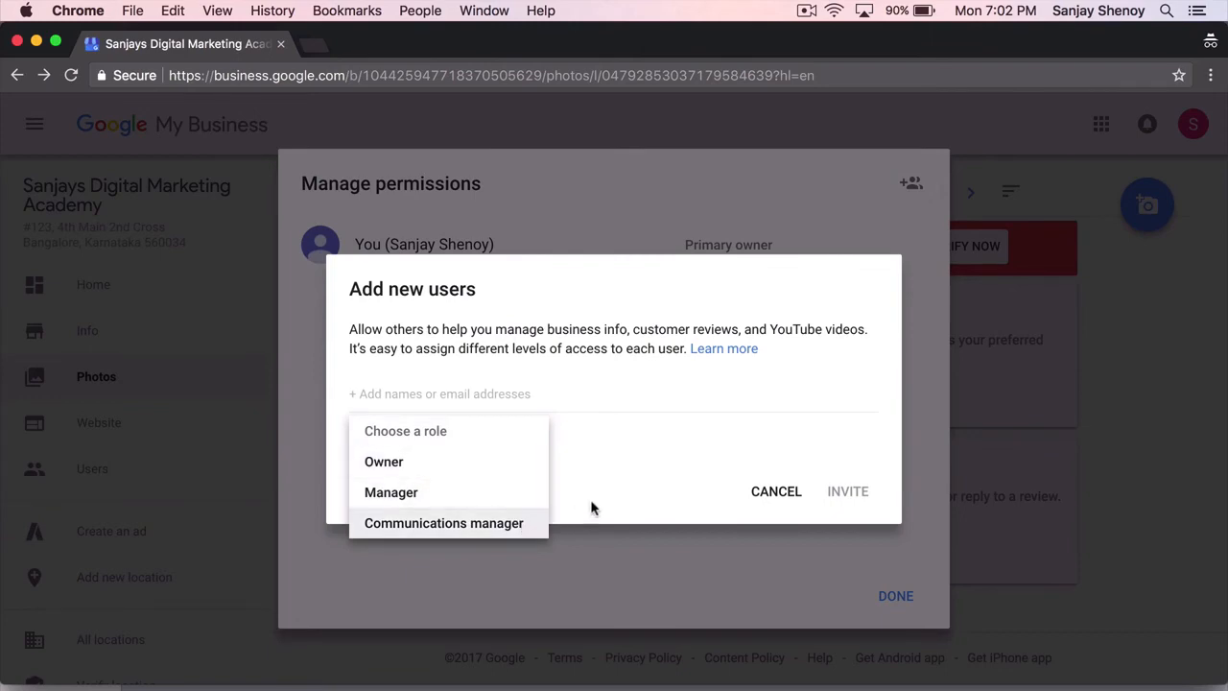
left_click(646, 458)
left_click(775, 491)
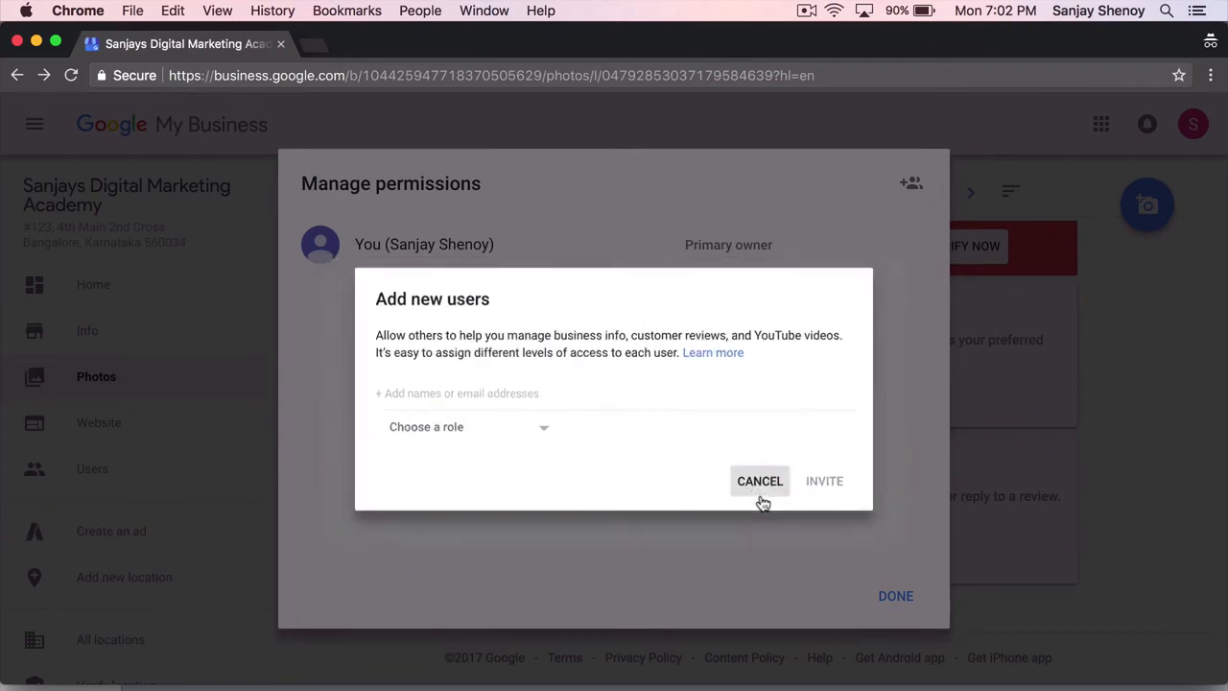
left_click(892, 600)
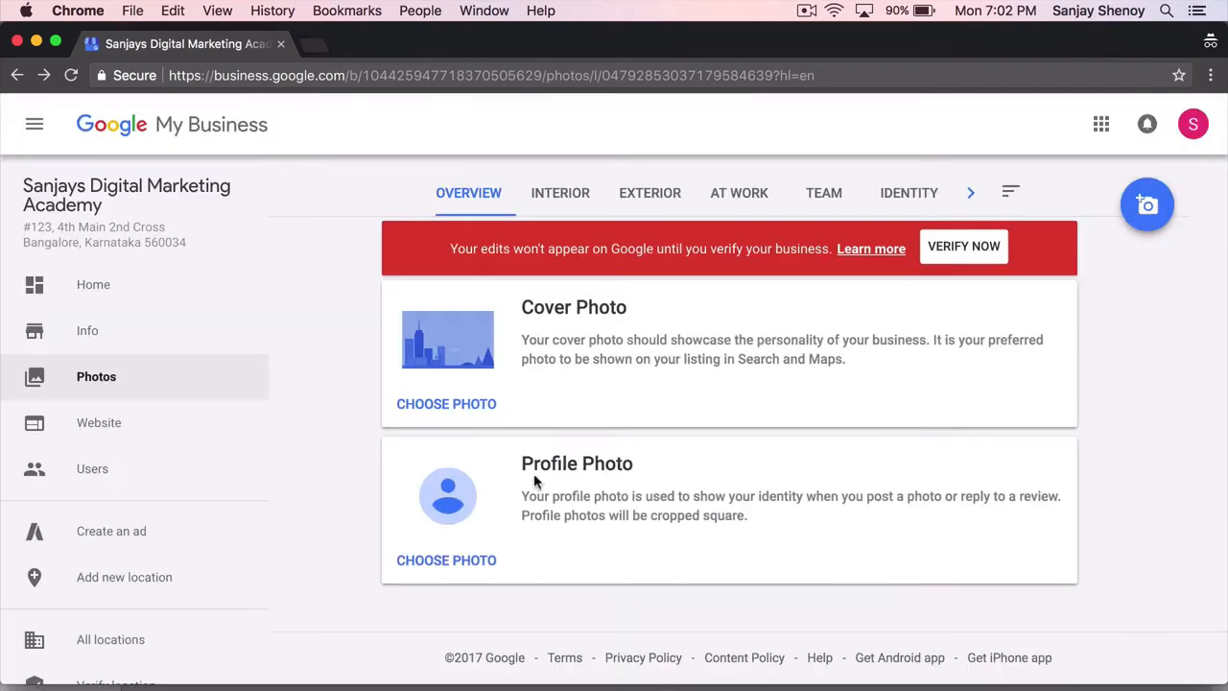